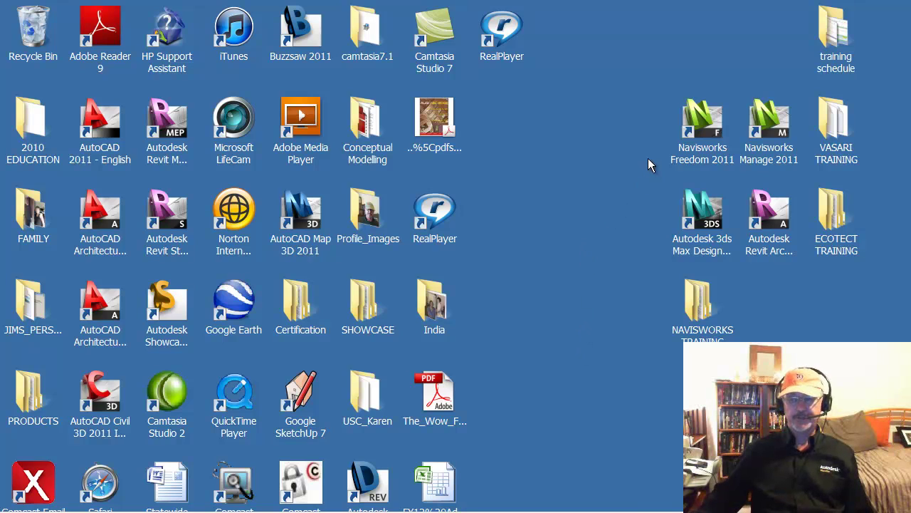
Move the Navisworks Freedom 2011 and Autodesk Design Review shortcuts to new desktop spots
drag(696, 119, 596, 118)
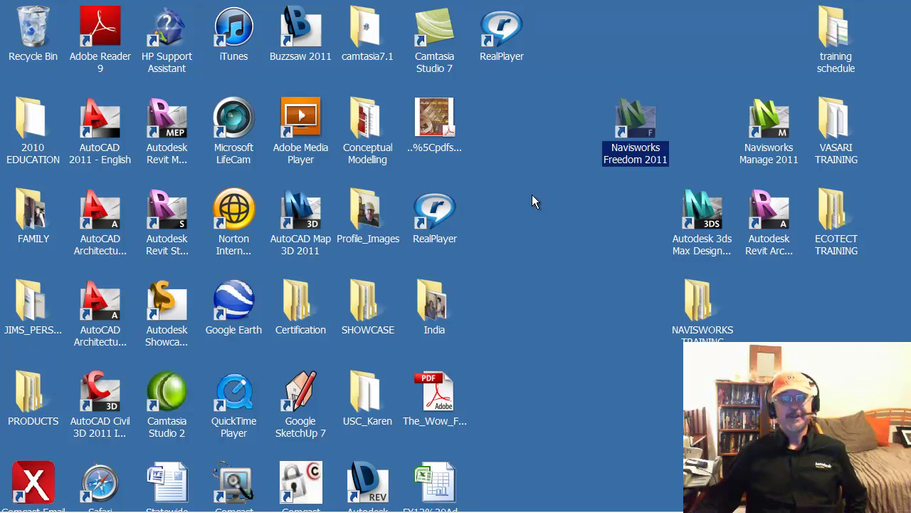
drag(372, 483, 367, 458)
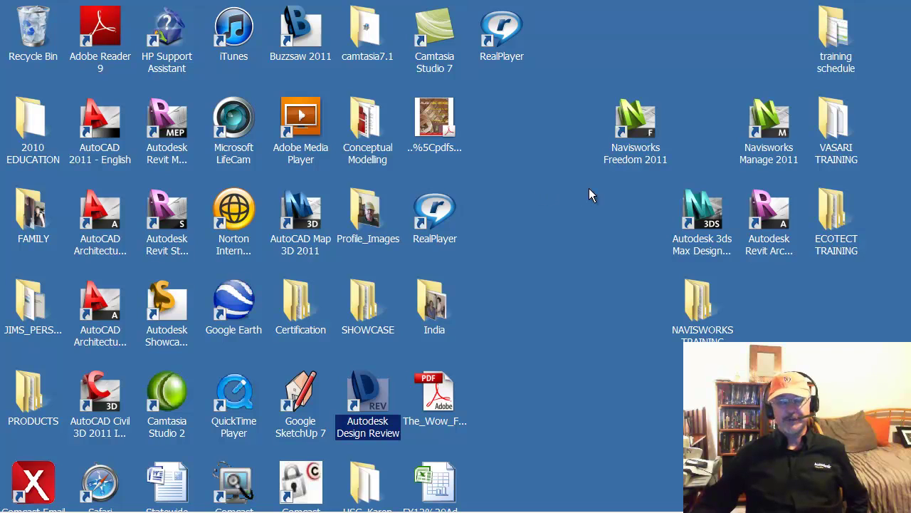
Launch Navisworks Manage 2011 from its desktop shortcut and maximize the Untitled window
double_click(778, 118)
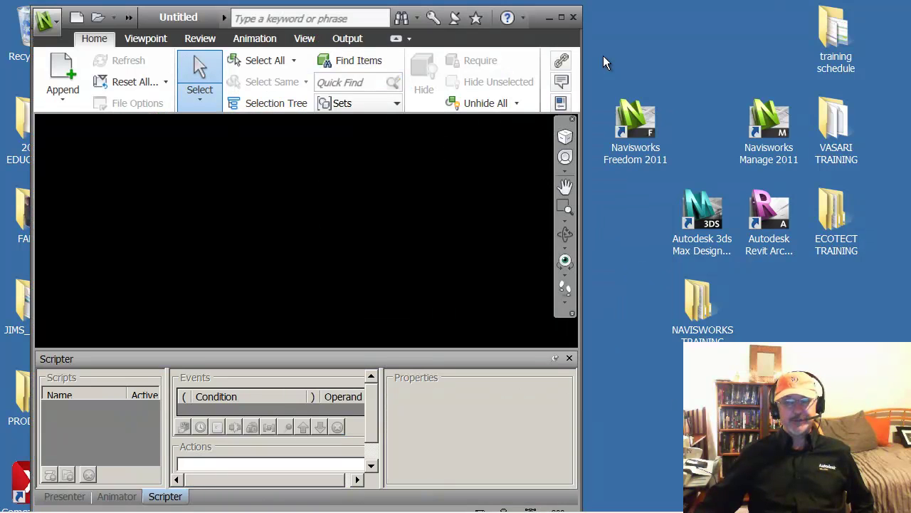
click(561, 17)
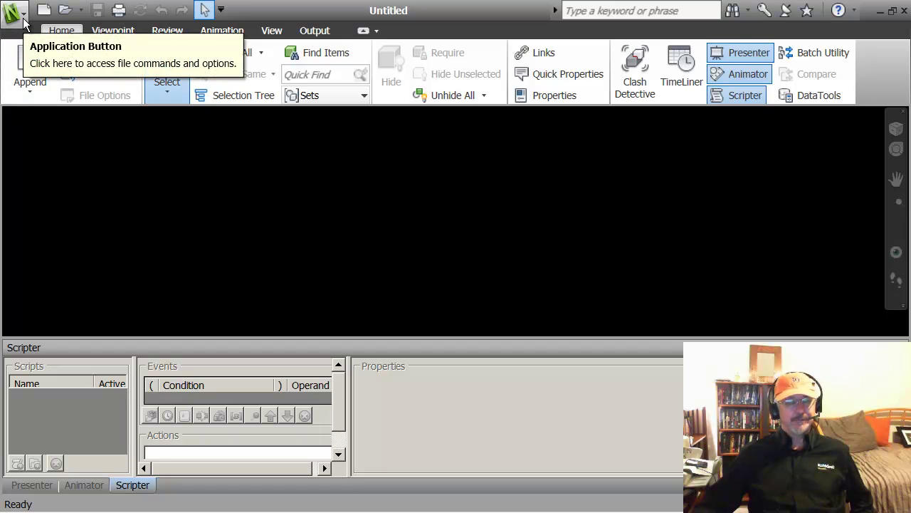
click(24, 24)
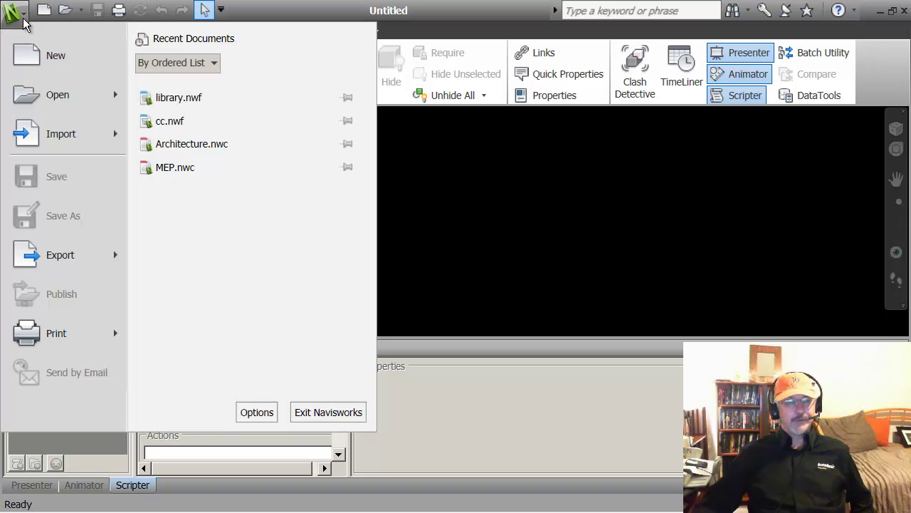
click(450, 246)
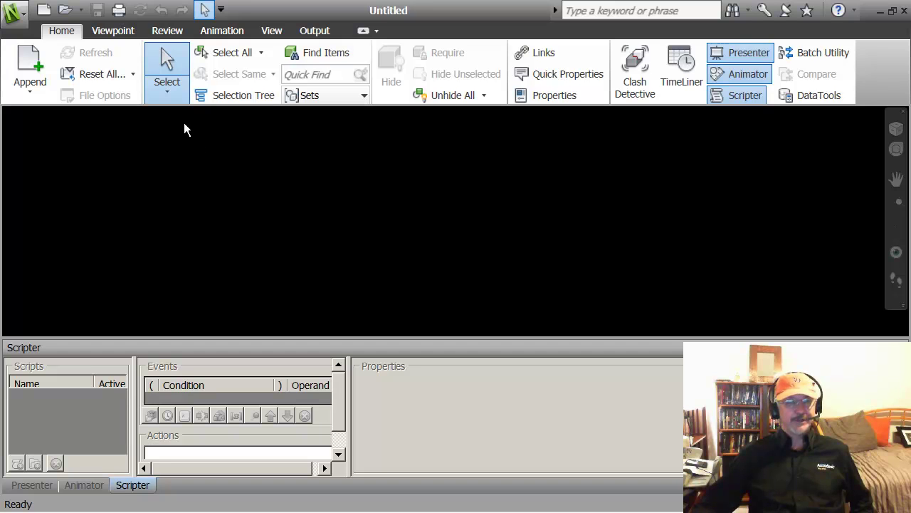
right_click(297, 59)
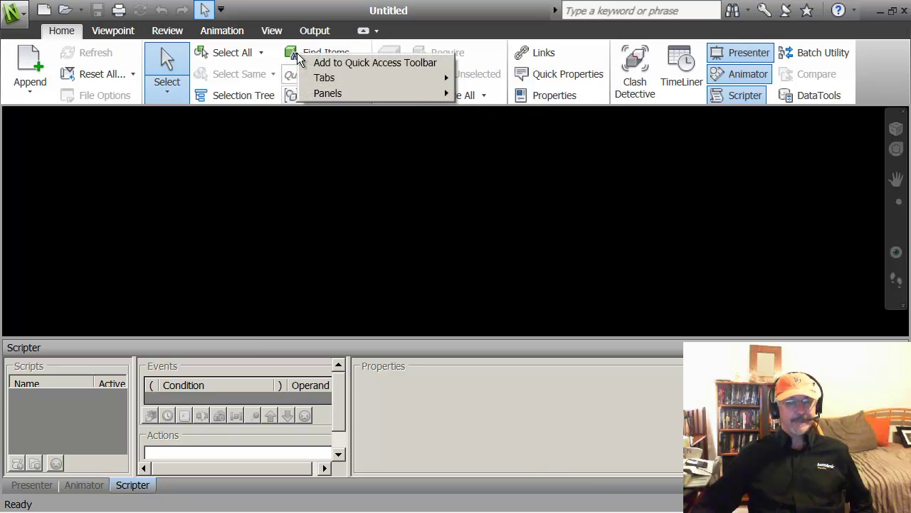
click(338, 65)
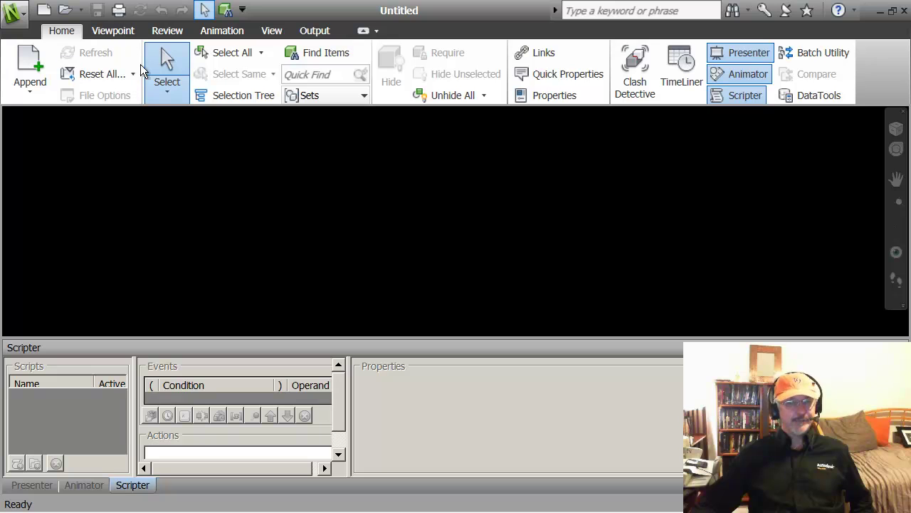
right_click(226, 11)
click(259, 19)
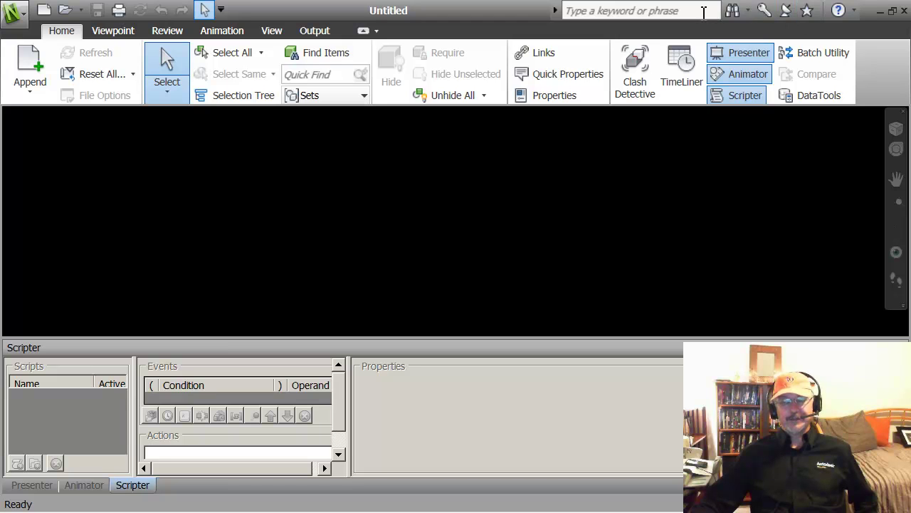
click(694, 11)
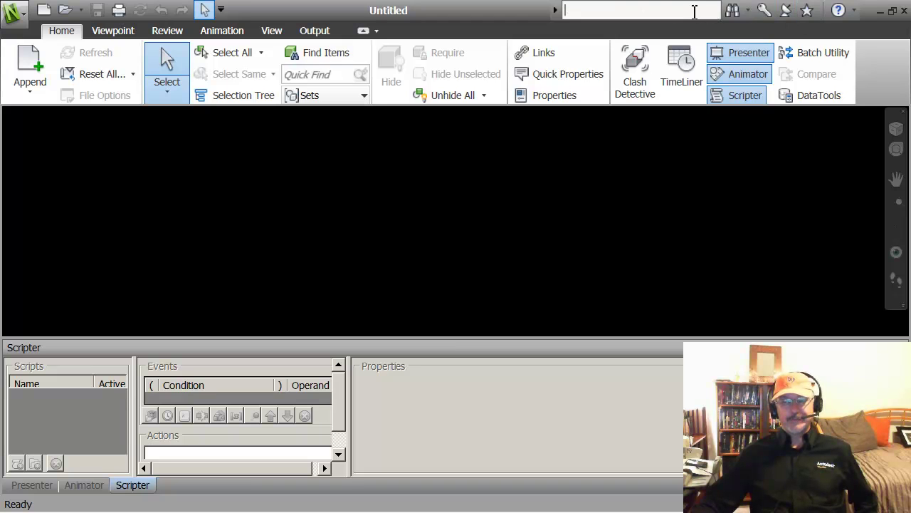
click(664, 147)
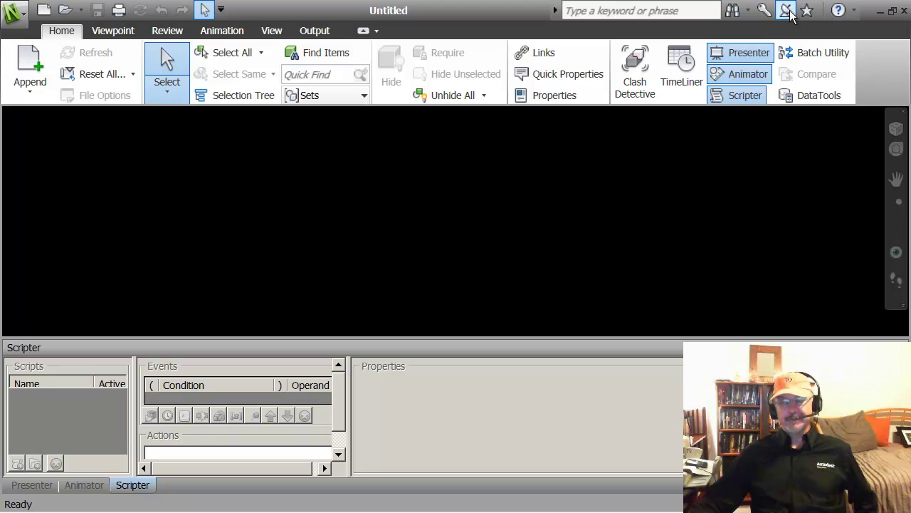
click(854, 13)
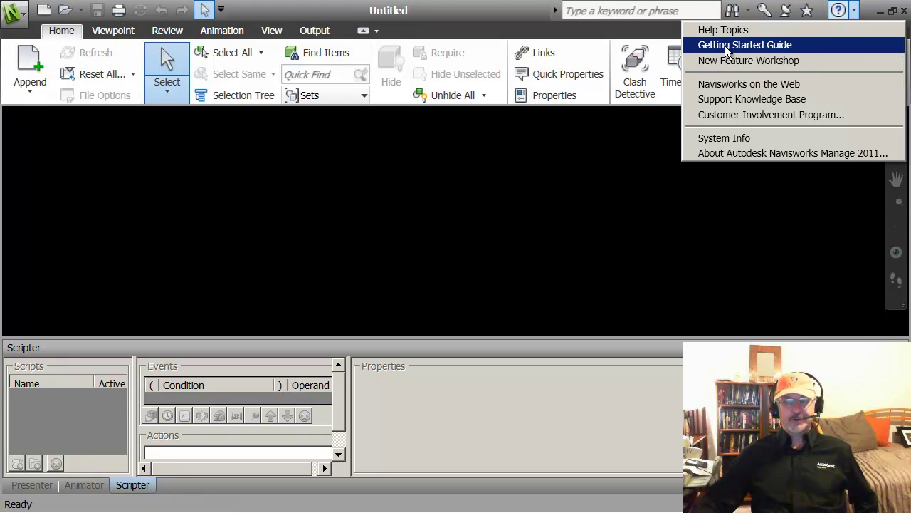
click(284, 207)
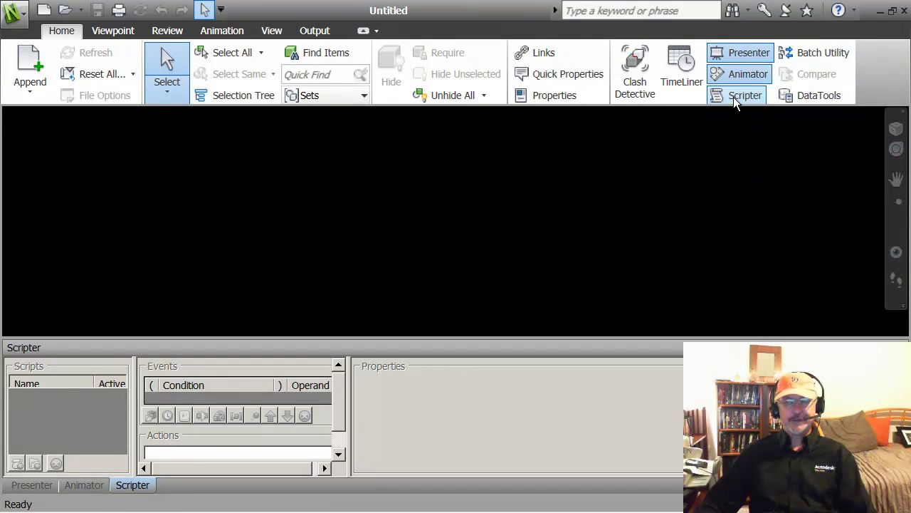
Close and reopen the Scripter, Animator and Presenter panels from the Home tab
click(734, 97)
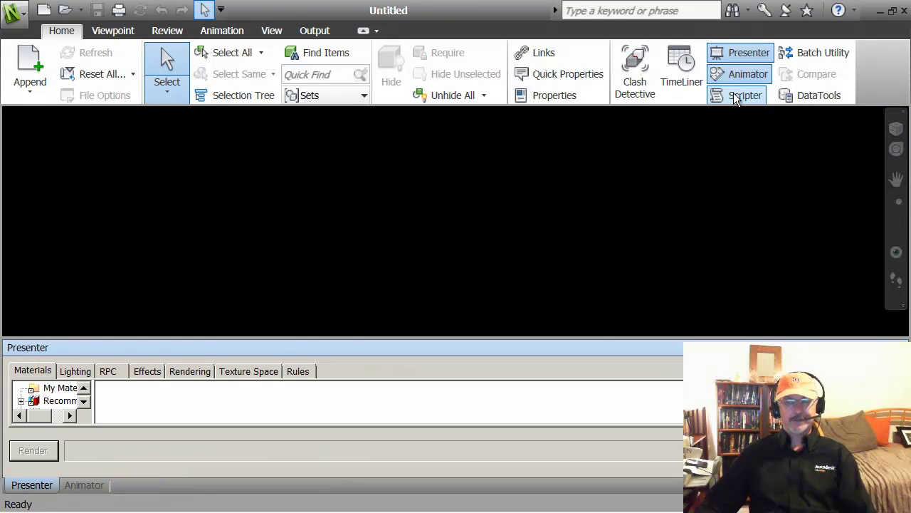
click(734, 78)
click(737, 64)
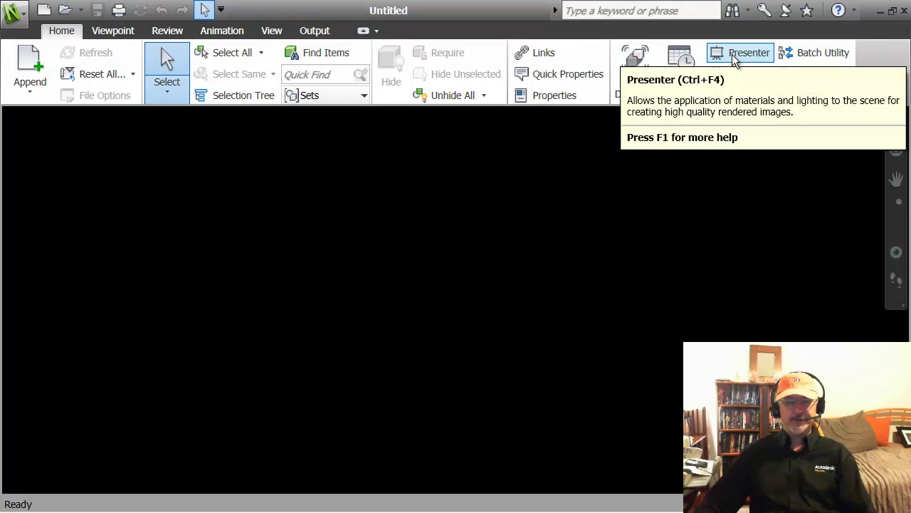
click(732, 54)
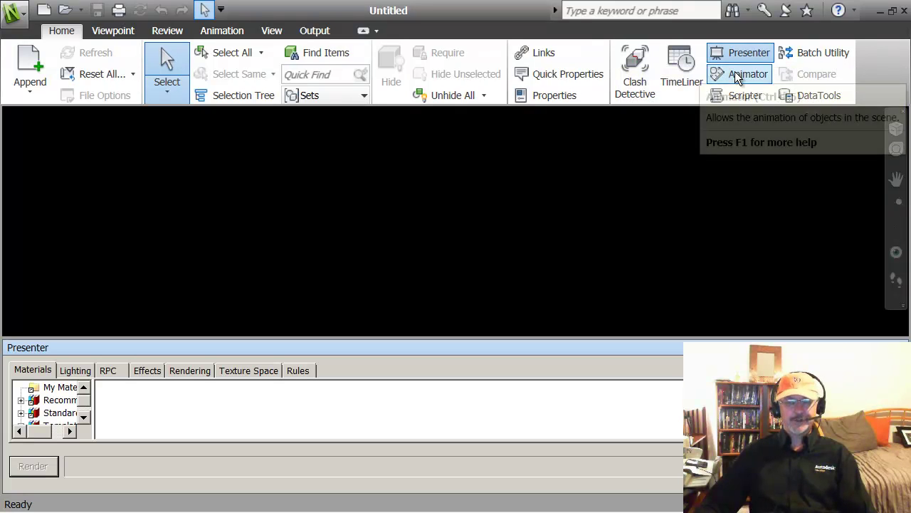
click(737, 77)
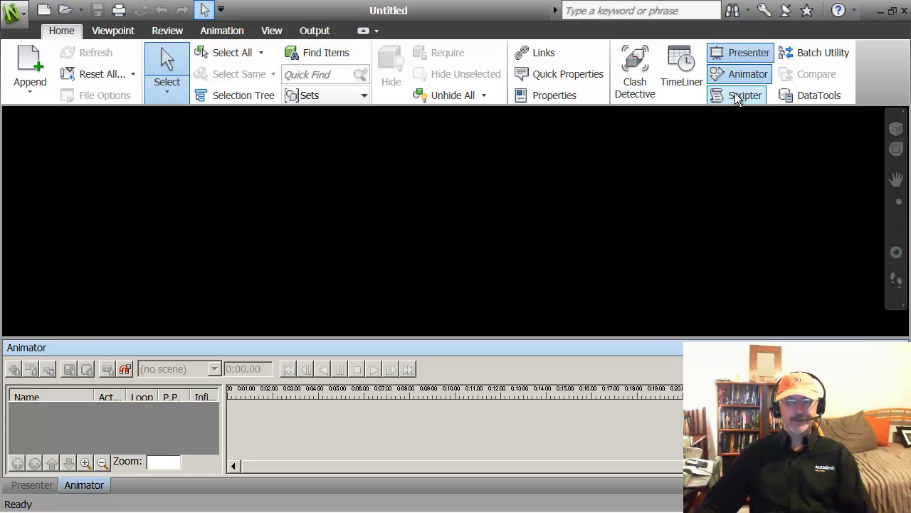
click(737, 98)
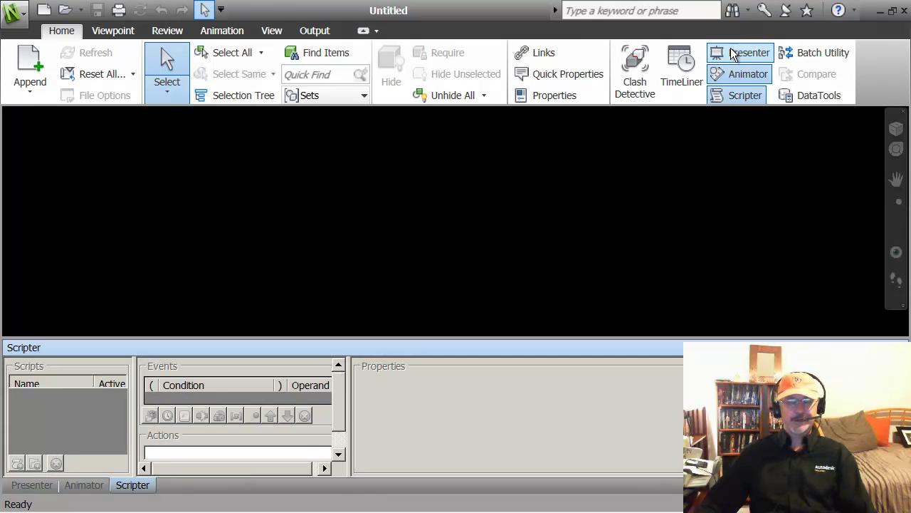
Open and close the TimeLiner and Clash Detective panels, leaving Presenter displayed
click(683, 81)
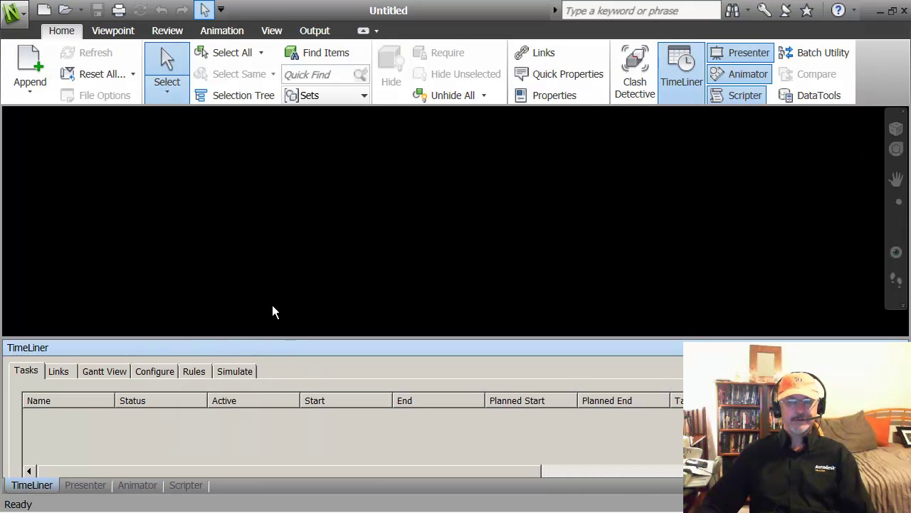
click(635, 77)
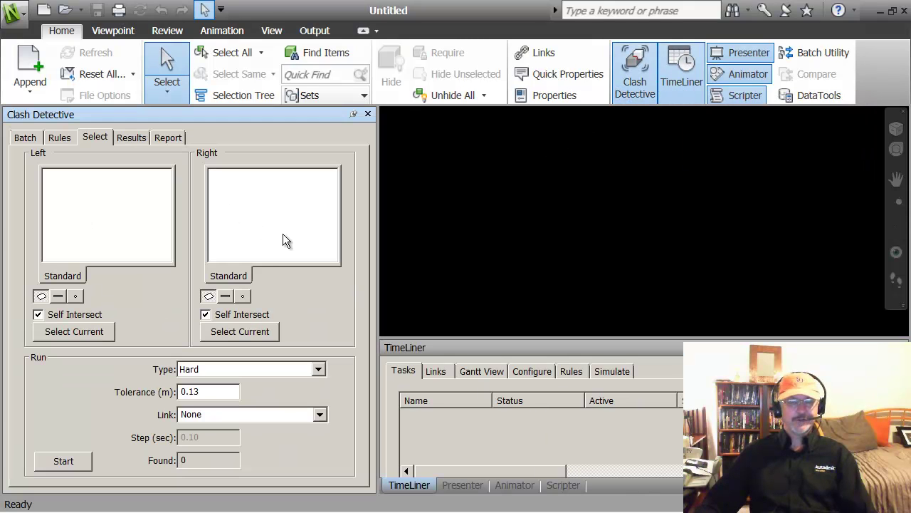
click(368, 115)
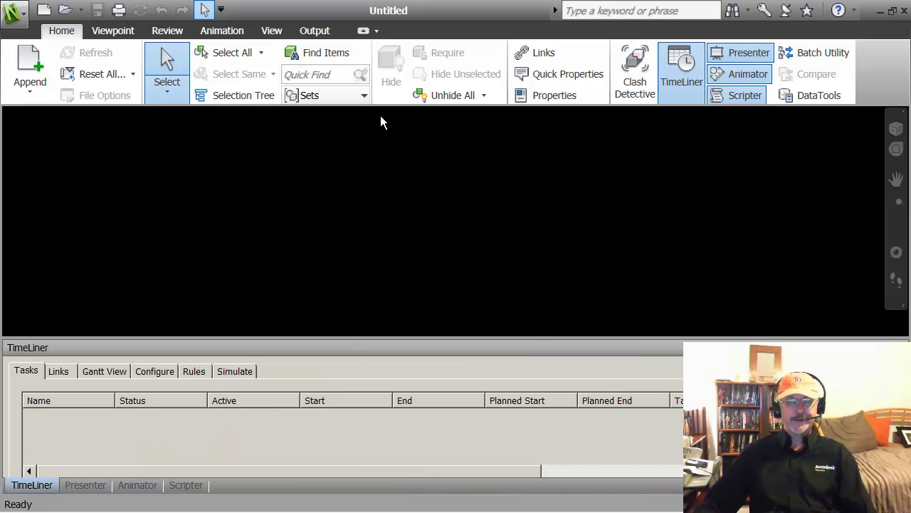
click(635, 86)
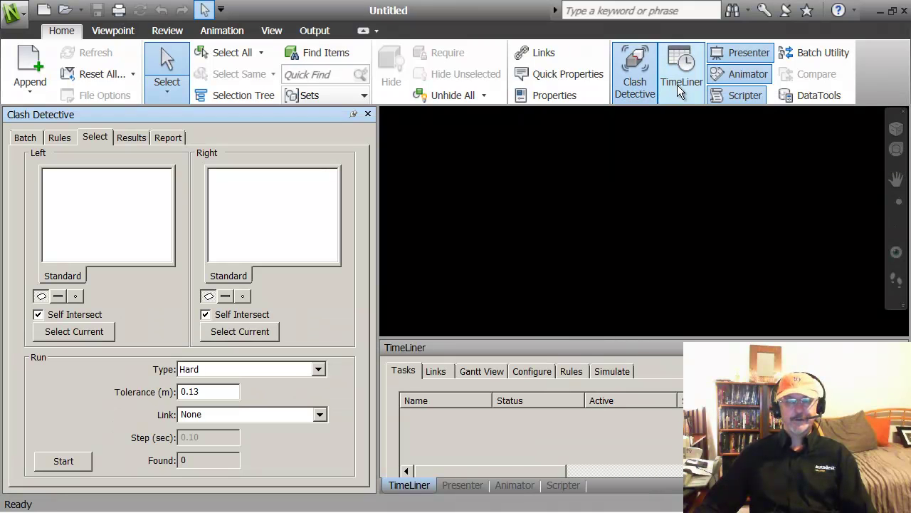
click(635, 97)
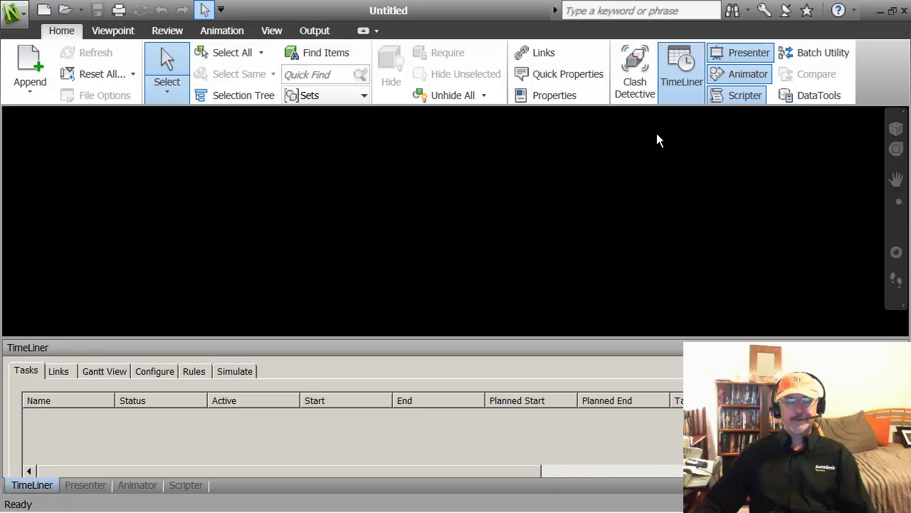
click(682, 91)
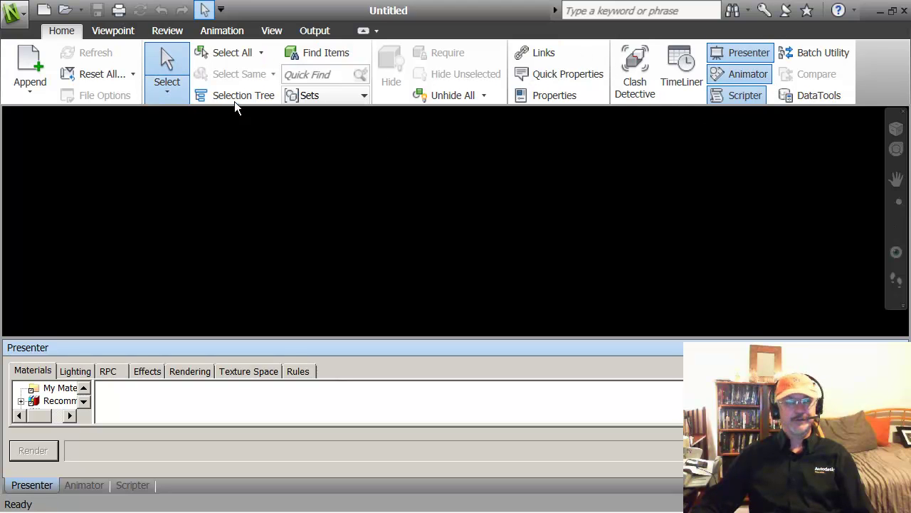
click(118, 31)
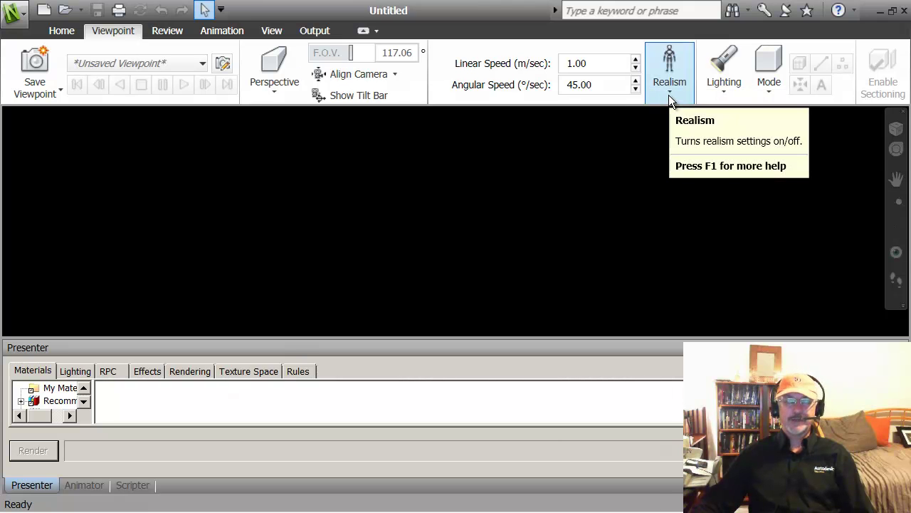
click(669, 95)
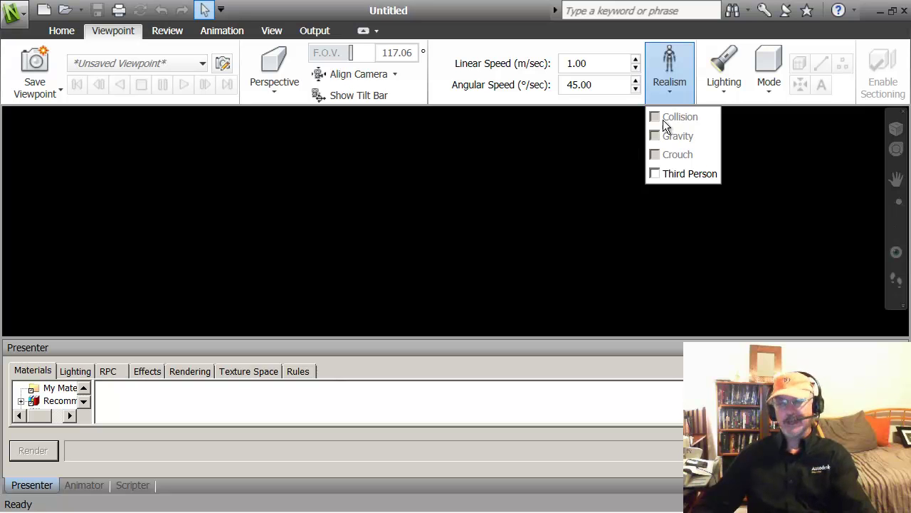
click(604, 161)
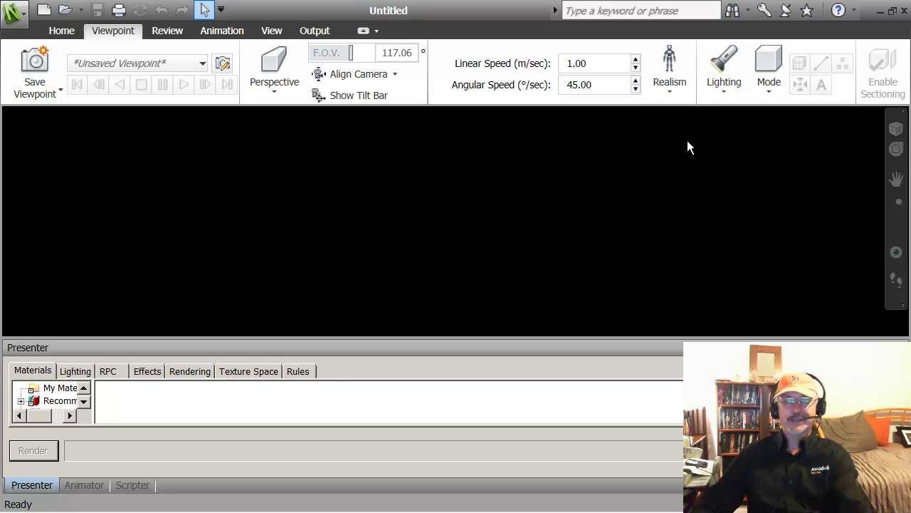
Switch the ribbon to the Review tab for measure, redline, tag and comment tools
click(168, 31)
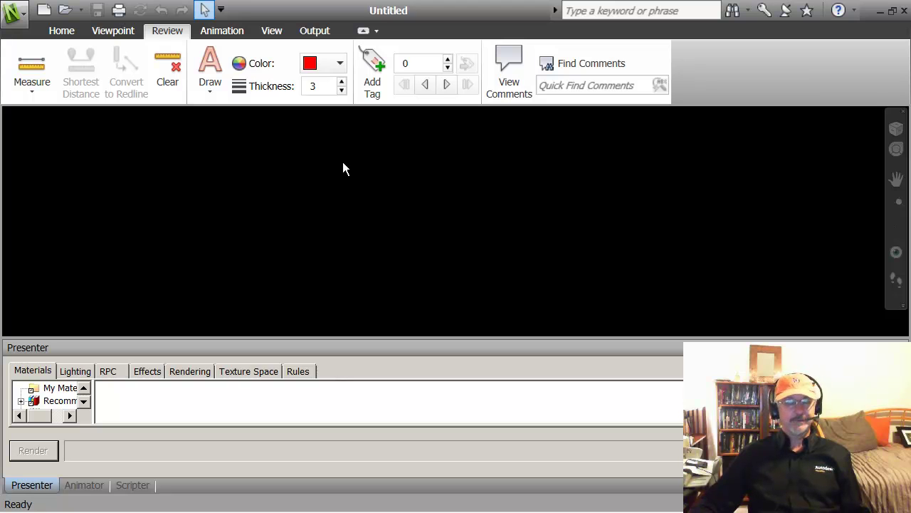
Switch the ribbon to the Animation tab for animator, recording and scripting tools
click(222, 30)
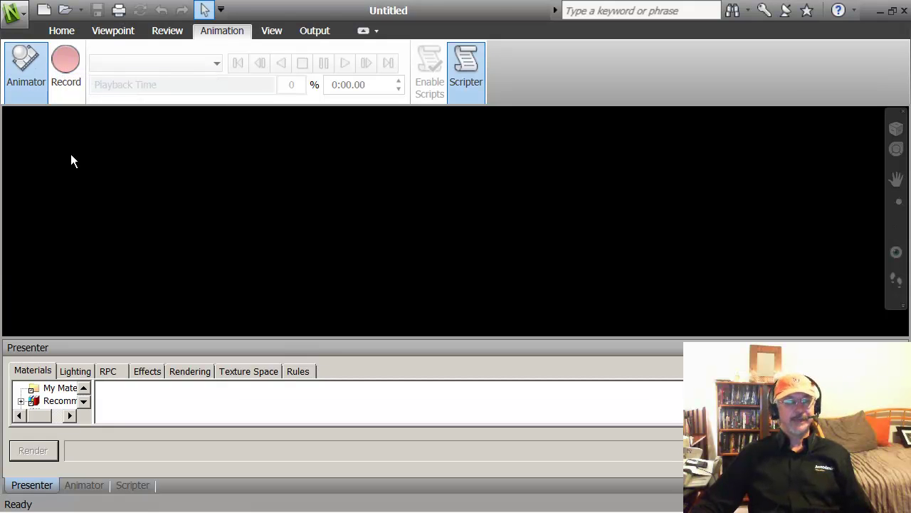
Use Split Vertical on the View tab to add a second view, View1
click(272, 31)
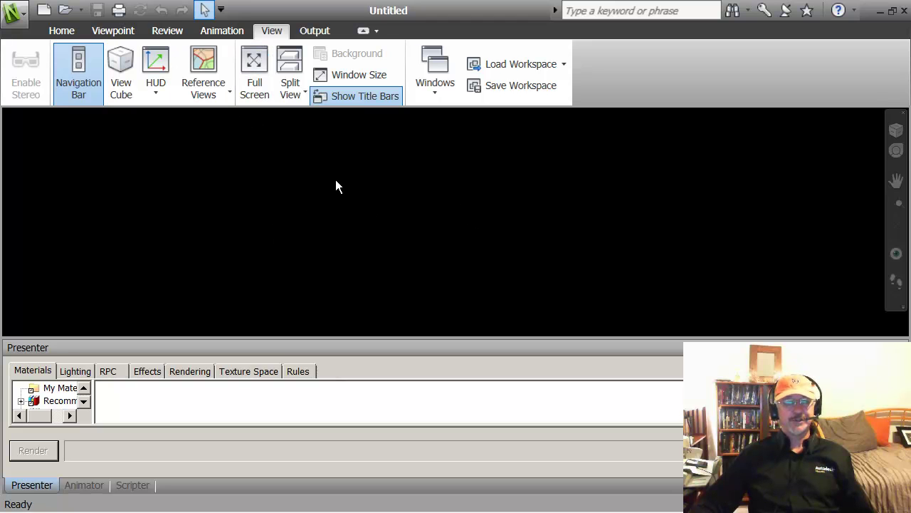
click(305, 94)
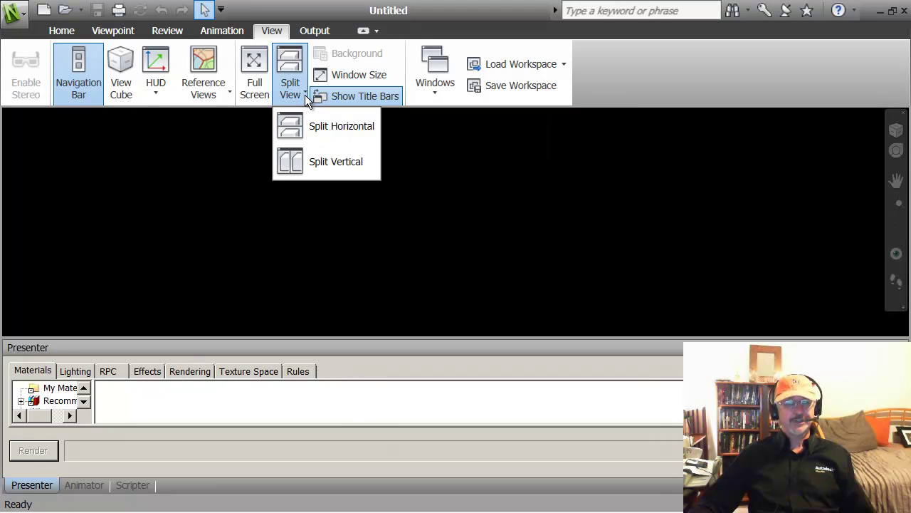
click(291, 163)
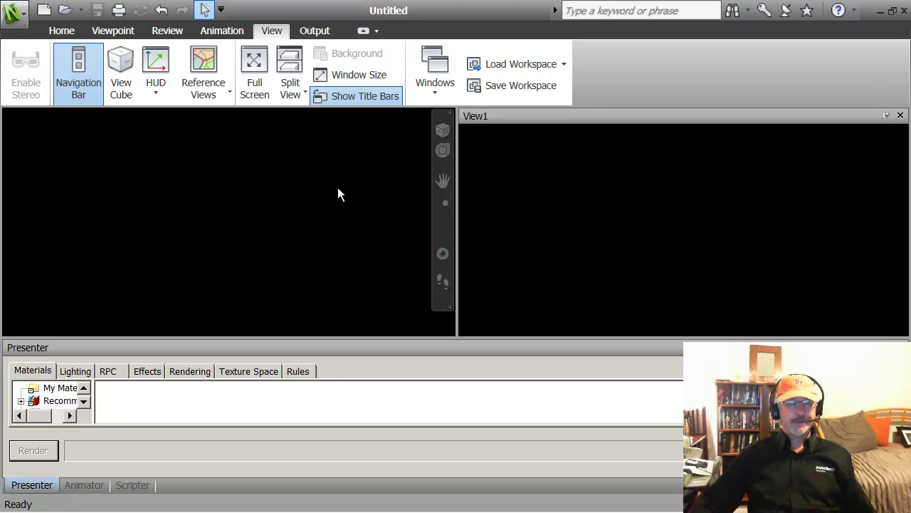
Open library.nwf from Recent Documents and orbit the building differently in each view
click(15, 12)
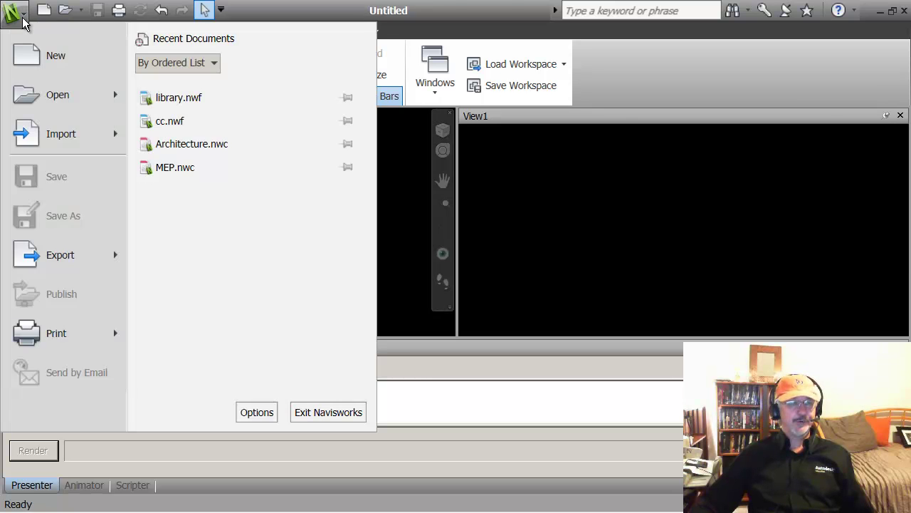
click(171, 99)
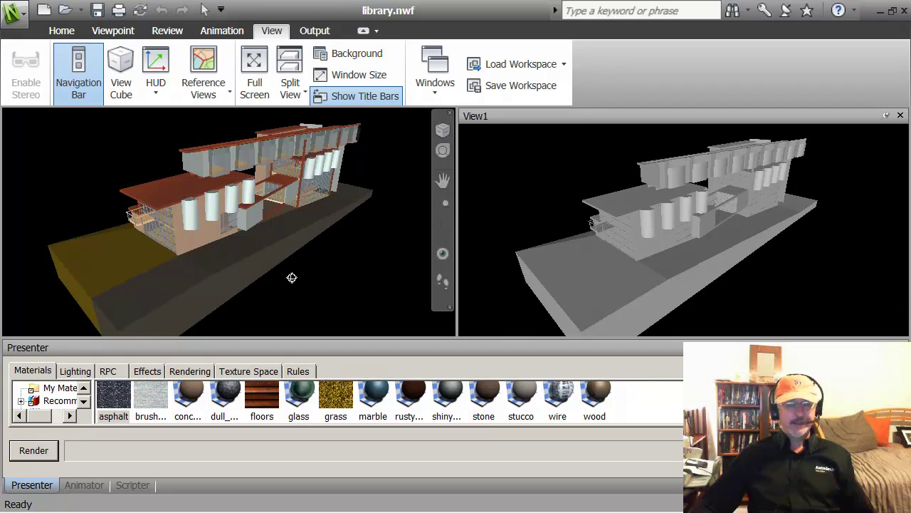
shift+middle_drag(302, 278, 321, 278)
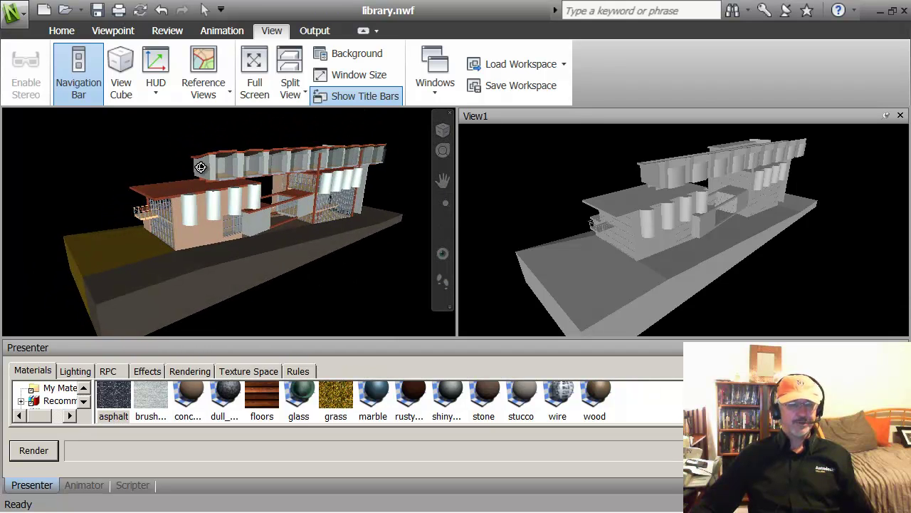
click(576, 181)
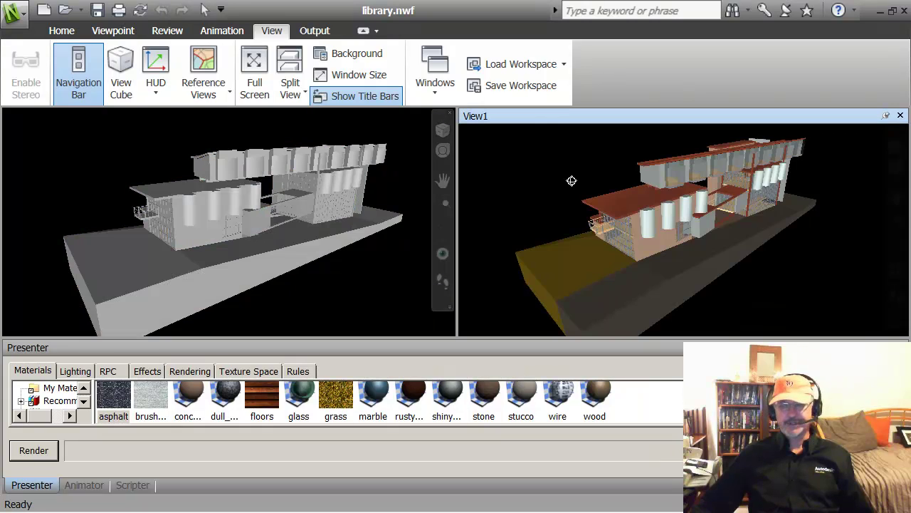
shift+middle_drag(572, 179, 693, 303)
shift+middle_drag(611, 197, 860, 200)
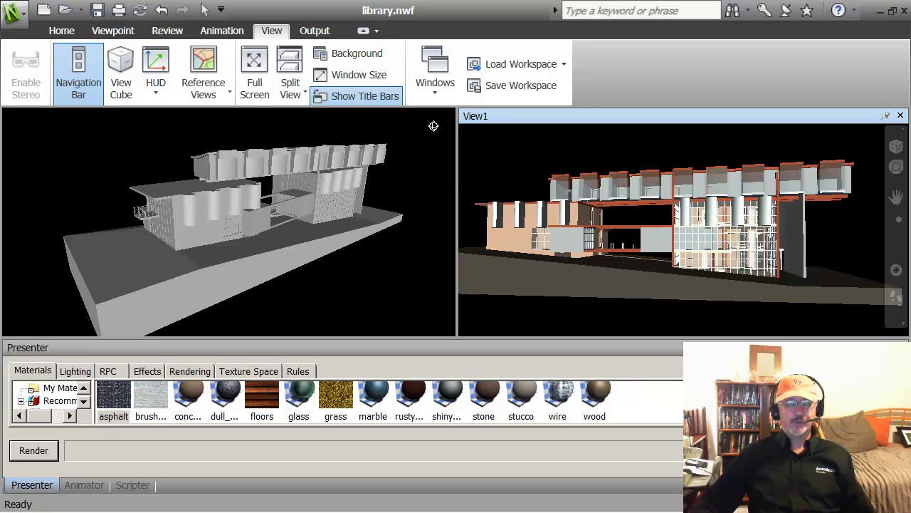
Close View1 so library.nwf shows in a single full-width view
click(900, 115)
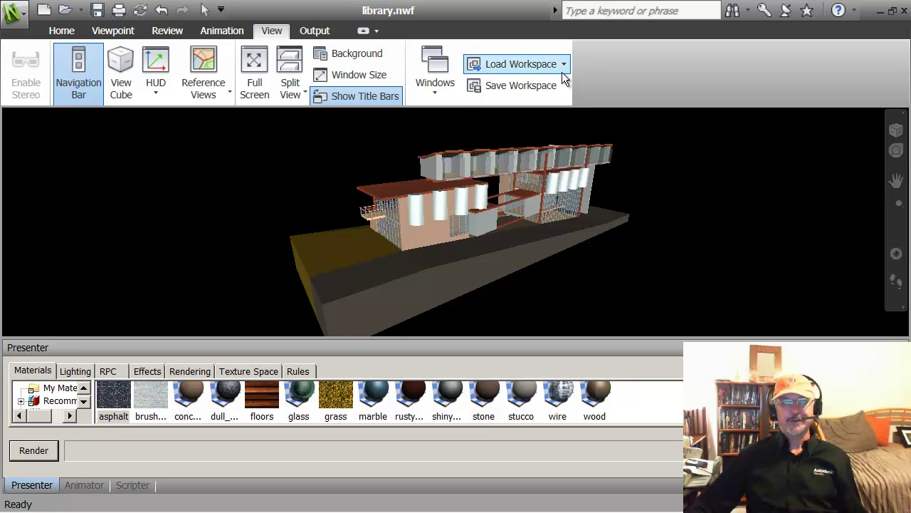
Turn on the Properties panel from the Windows list and display the Load Workspace options
click(434, 100)
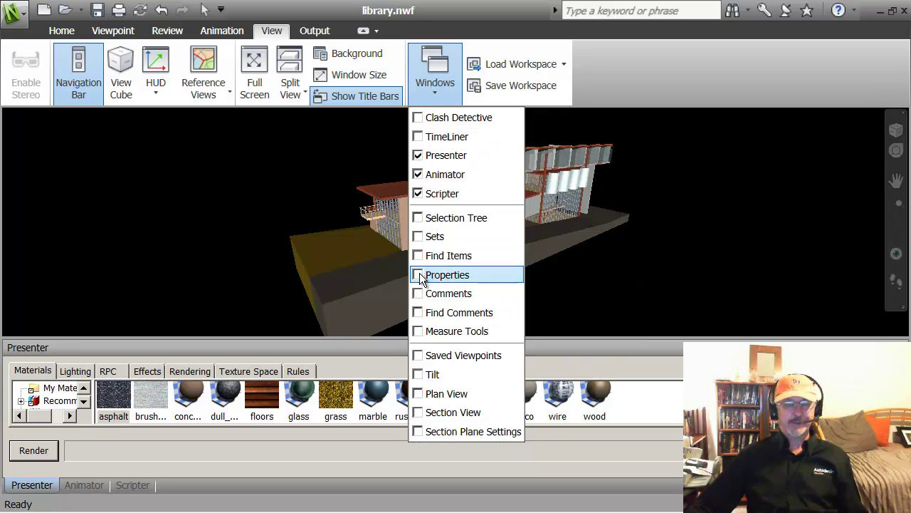
click(443, 275)
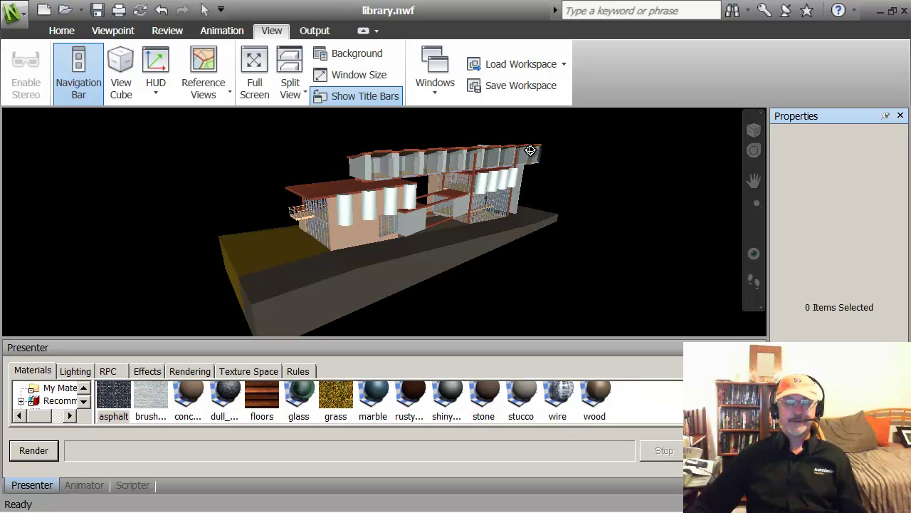
click(564, 65)
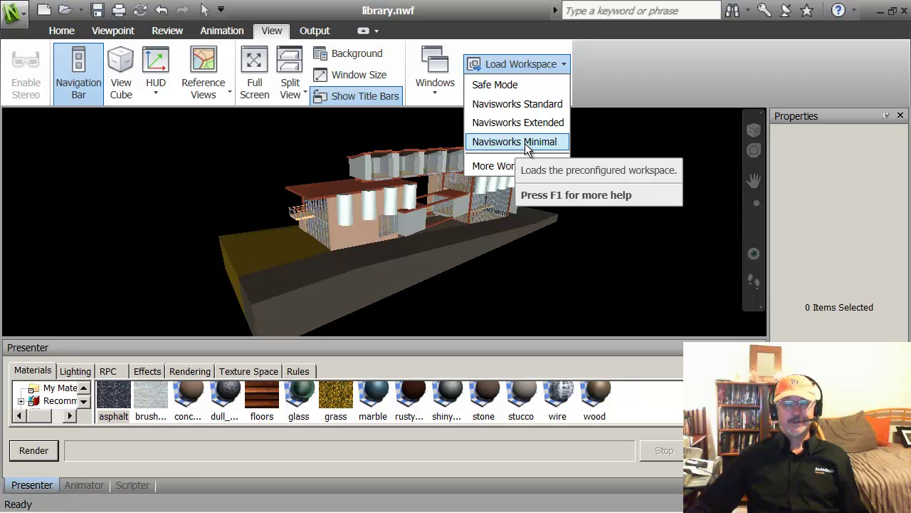
Load the Navisworks Minimal workspace, then bring up the workspace list again
click(525, 142)
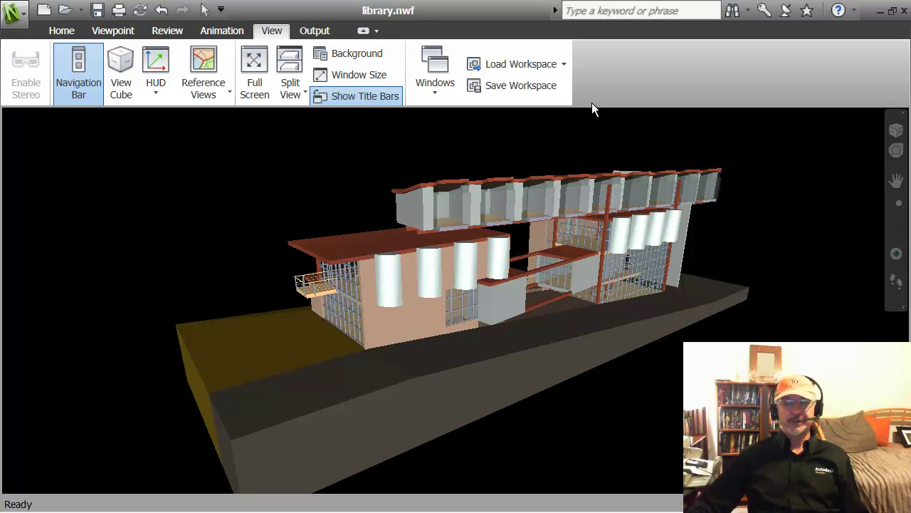
click(562, 65)
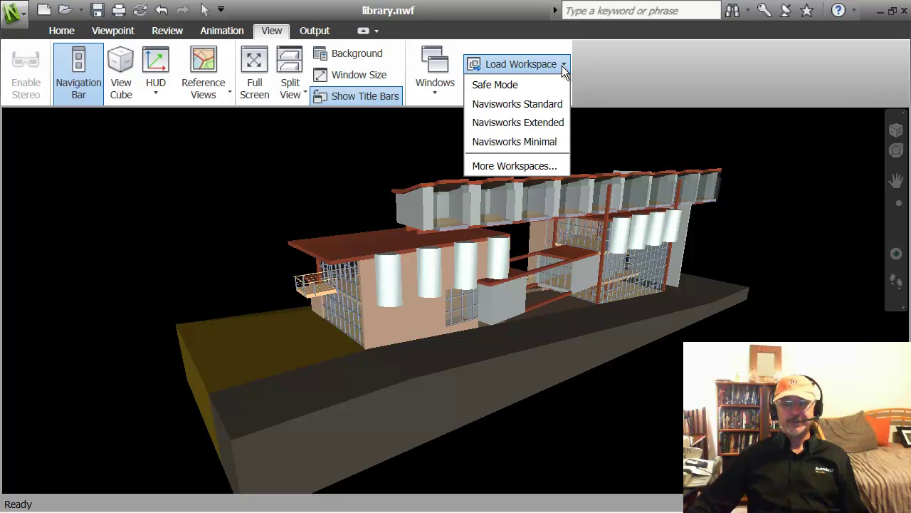
Load the Navisworks Standard workspace and slide out the collapsed Clash Detective panel
click(529, 107)
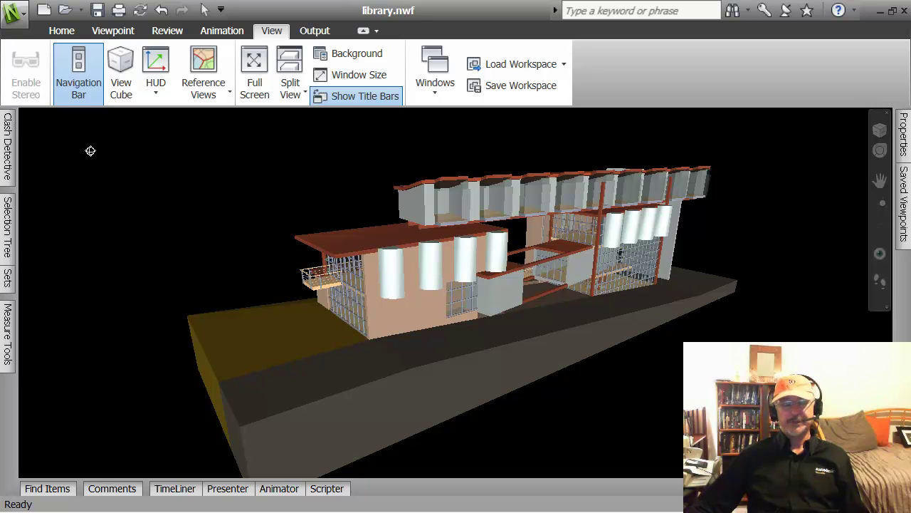
click(8, 151)
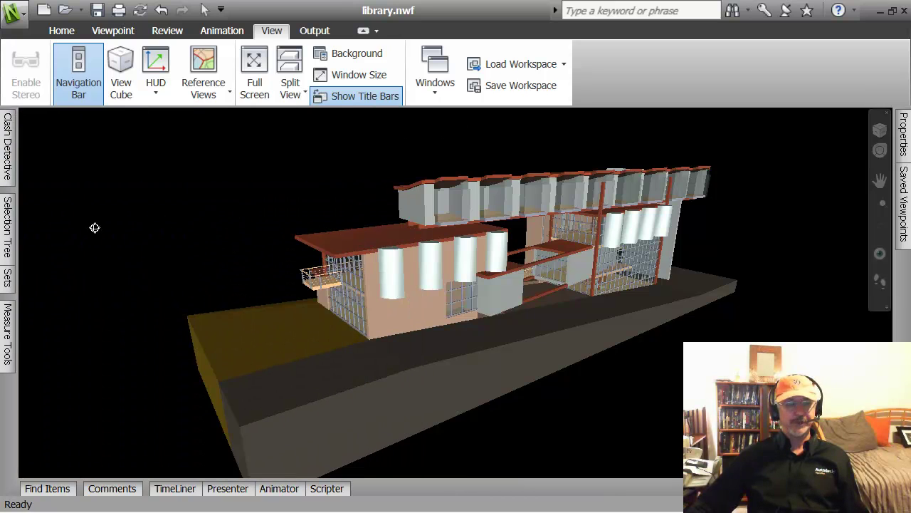
mouse_move(7, 242)
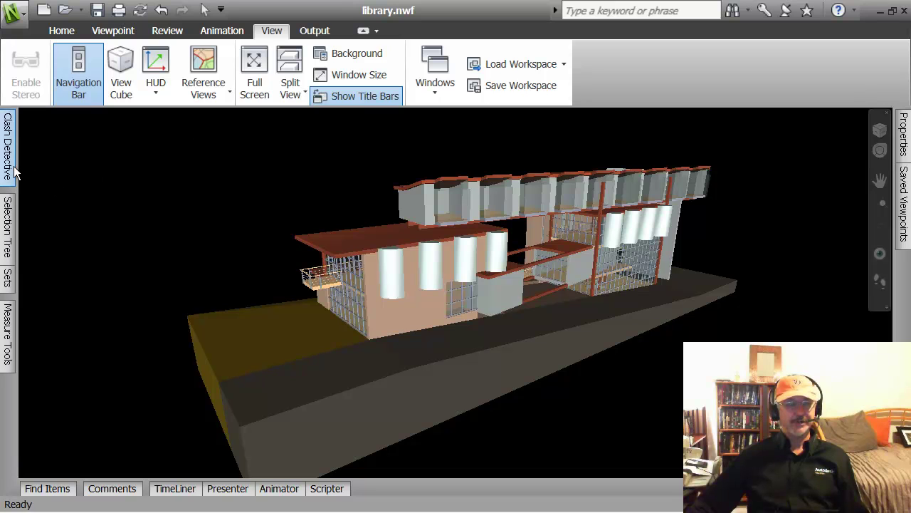
Pin the Clash Detective panel open, then return it to auto-hide
mouse_move(10, 167)
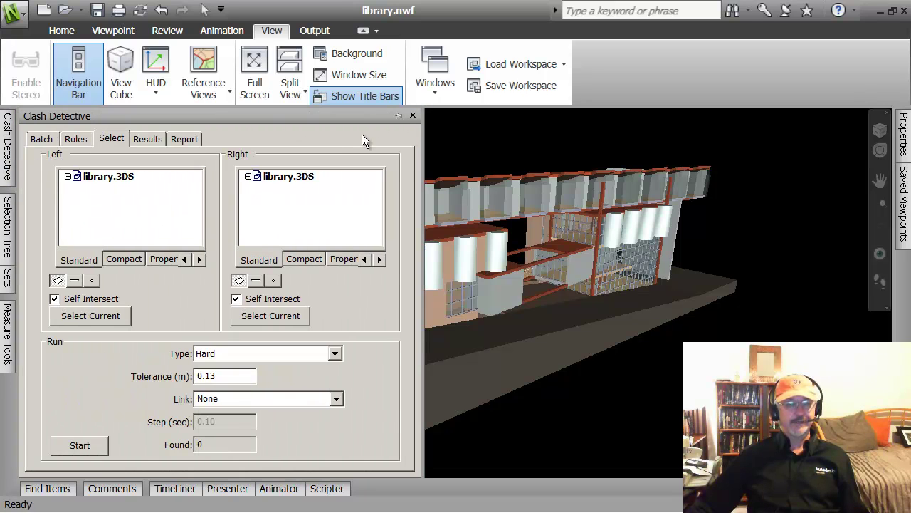
click(399, 116)
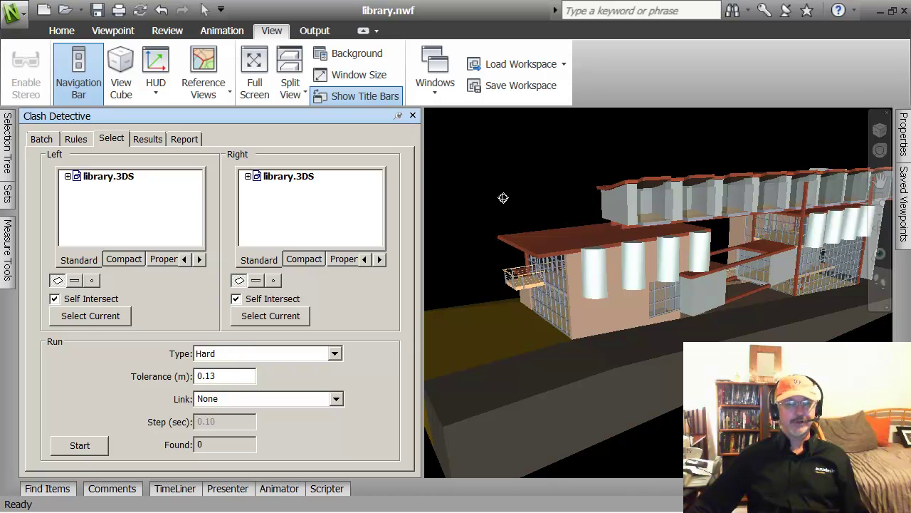
click(398, 116)
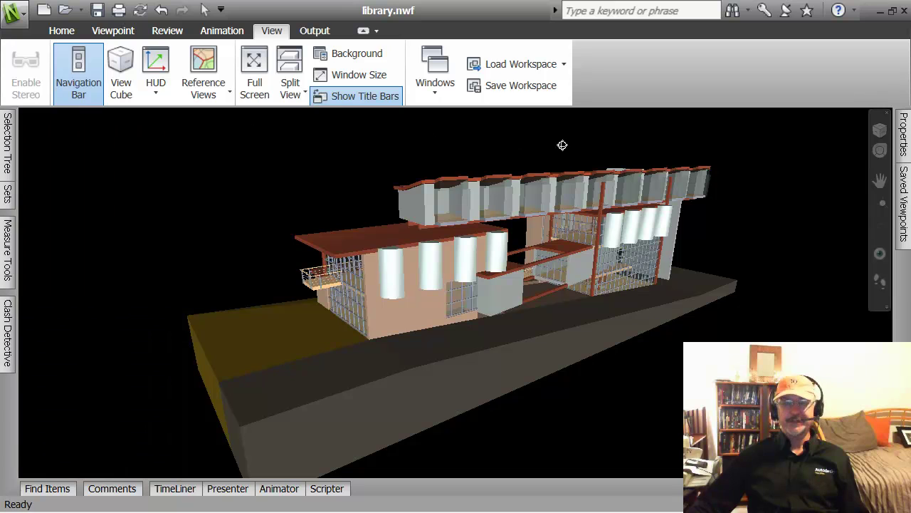
click(564, 64)
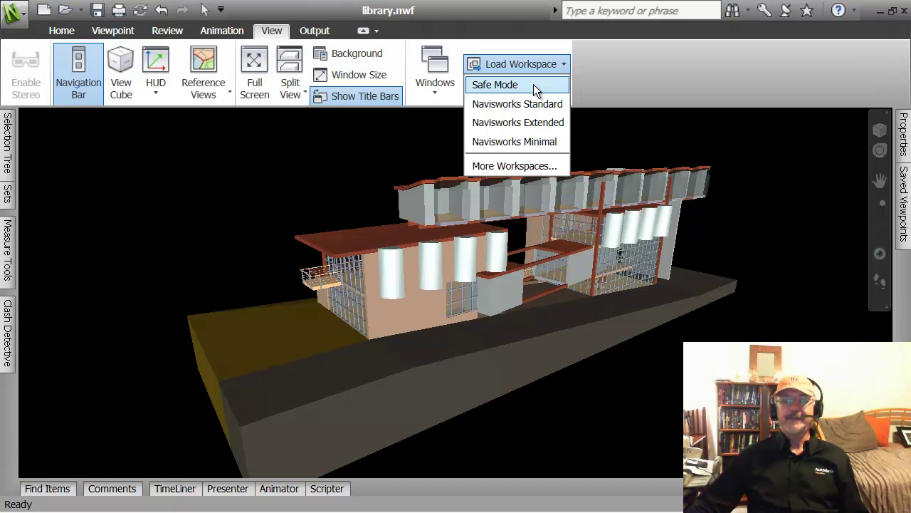
Reload Navisworks Standard to restore the original panel layout, then peek at Measure Tools
click(494, 104)
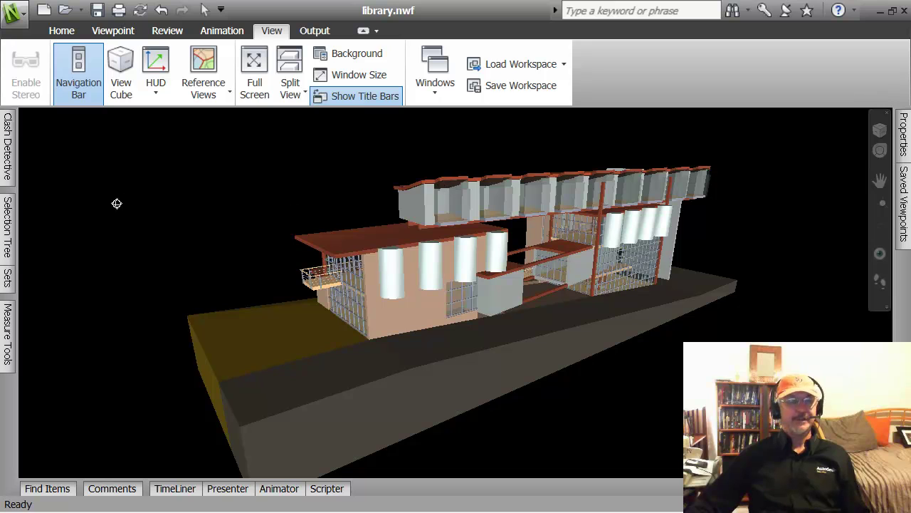
mouse_move(11, 324)
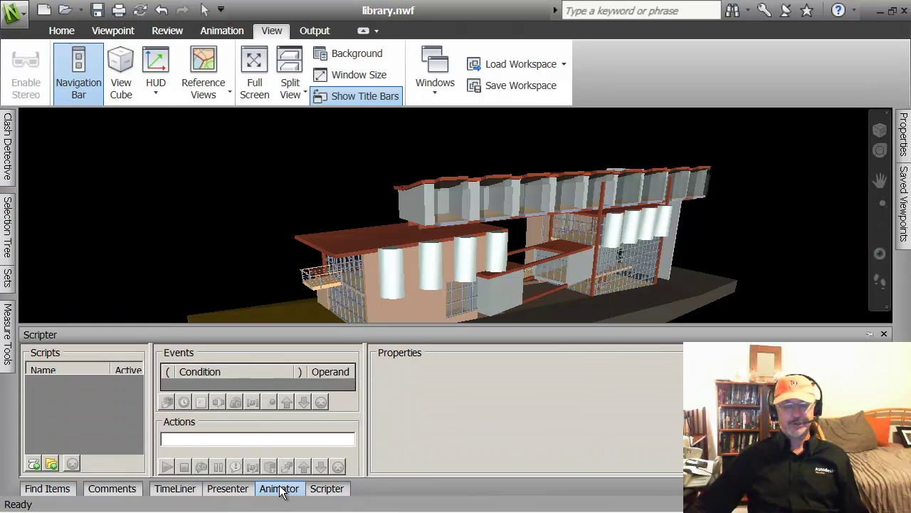
mouse_move(279, 490)
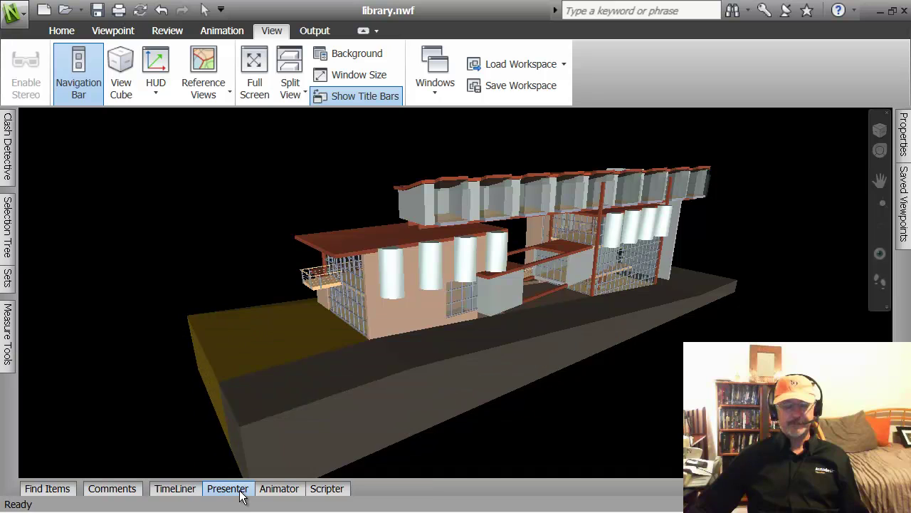
mouse_move(241, 491)
mouse_move(176, 494)
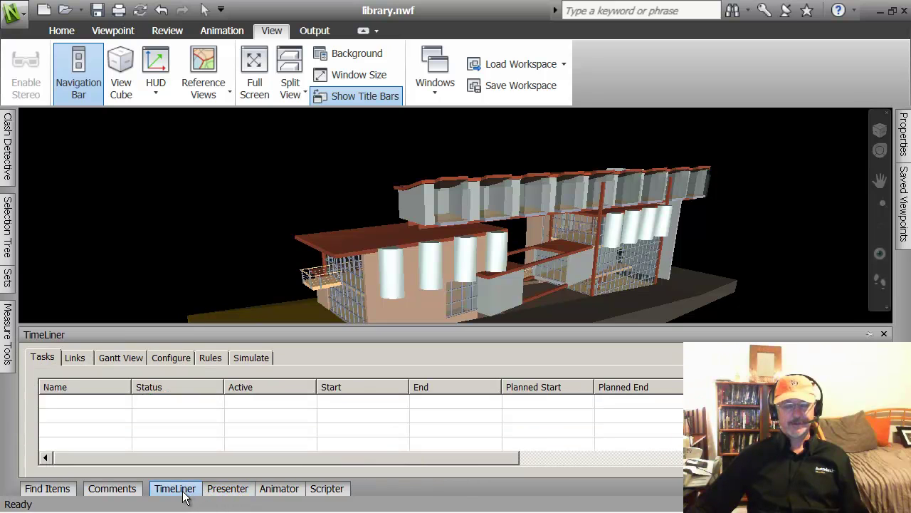
mouse_move(116, 495)
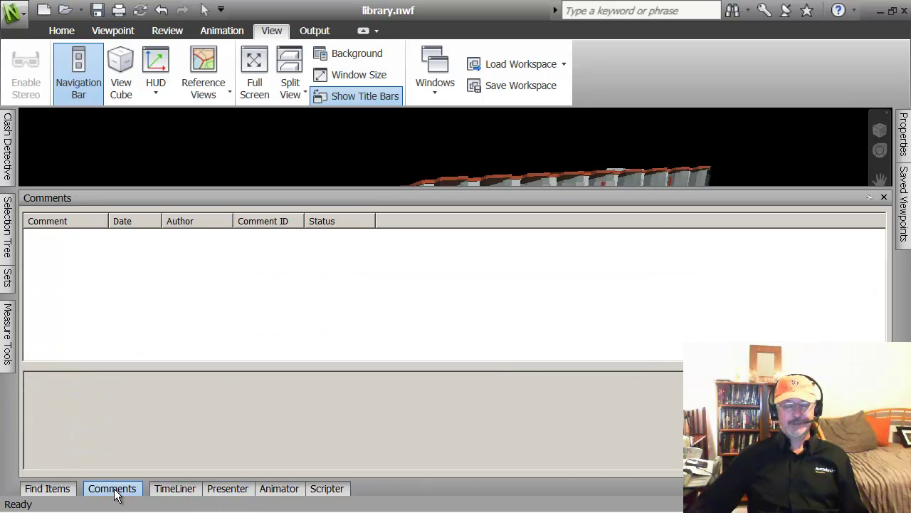
mouse_move(59, 490)
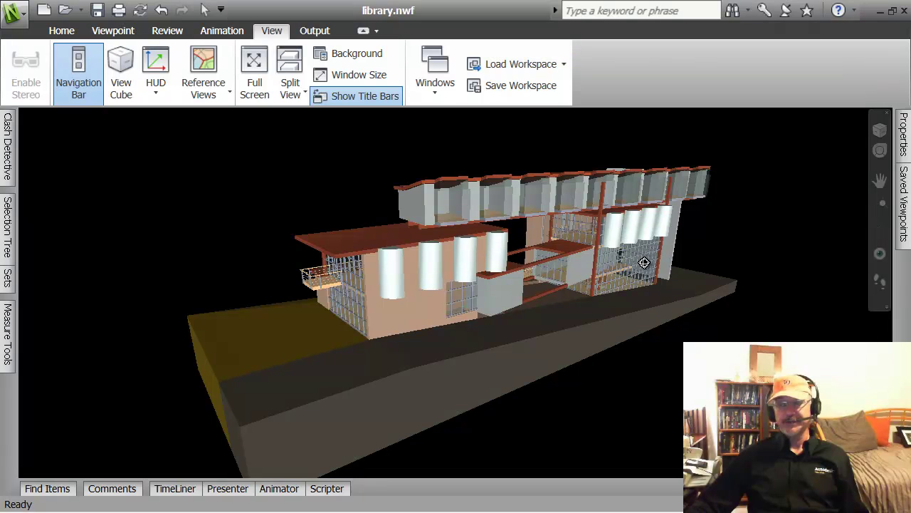
Load the Navisworks Extended workspace and auto-hide its Selection Tree and Plan View panels
click(563, 65)
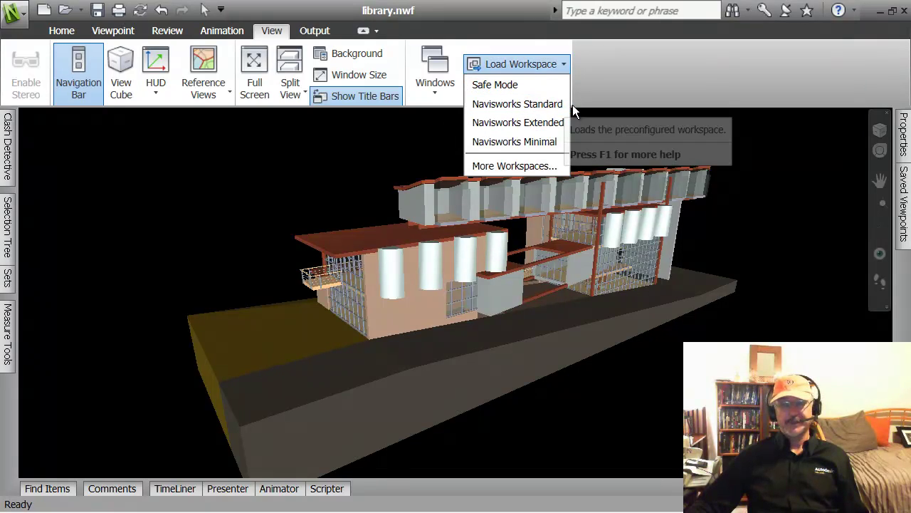
click(524, 125)
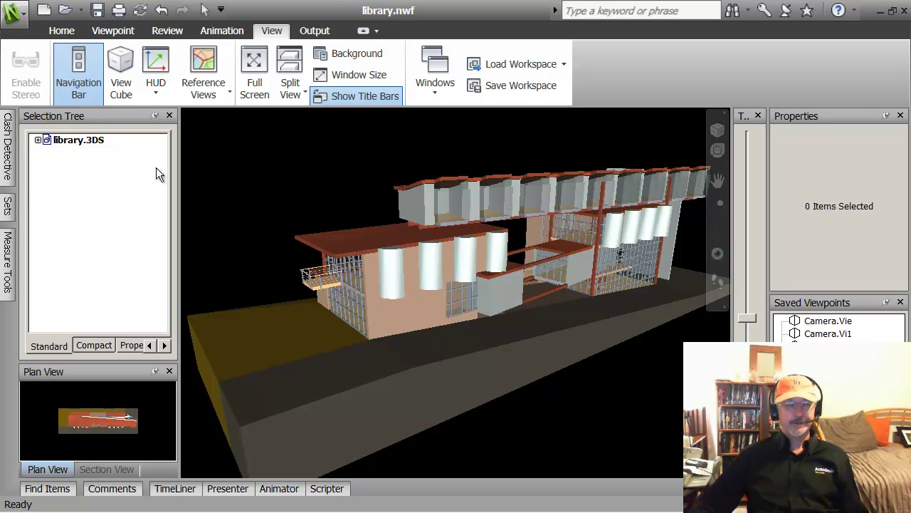
click(156, 116)
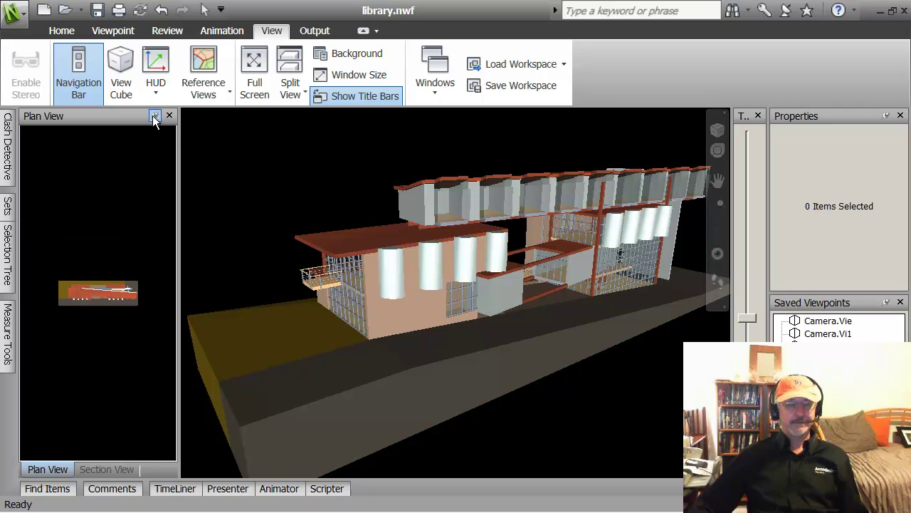
click(155, 115)
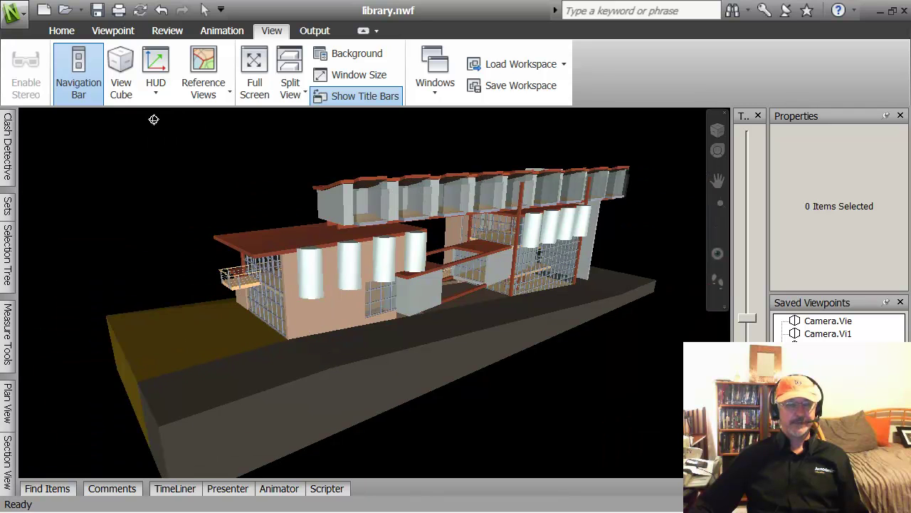
Peek at the TimeLiner panel, then reload the Navisworks Standard workspace
click(191, 491)
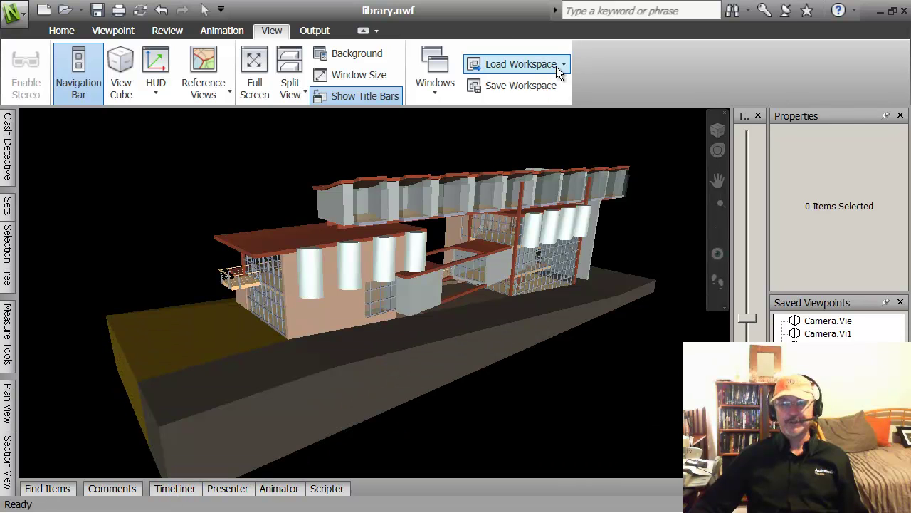
click(566, 64)
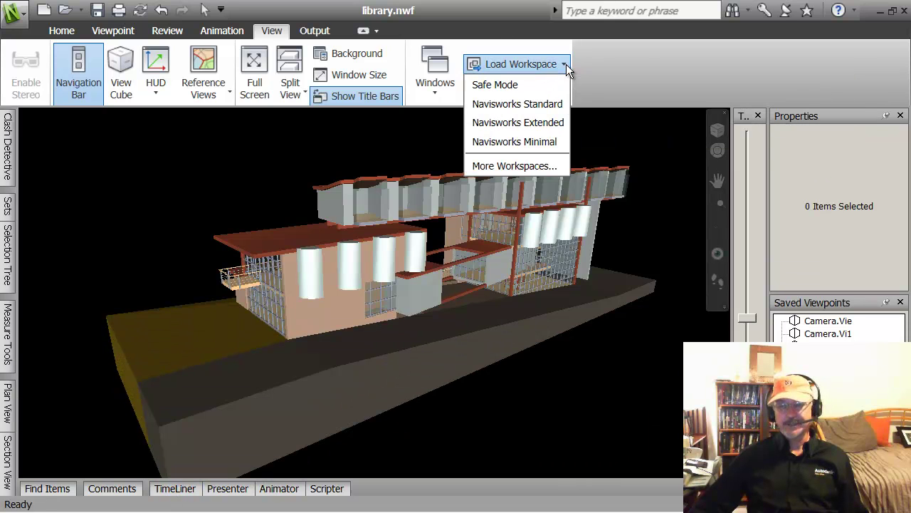
click(524, 104)
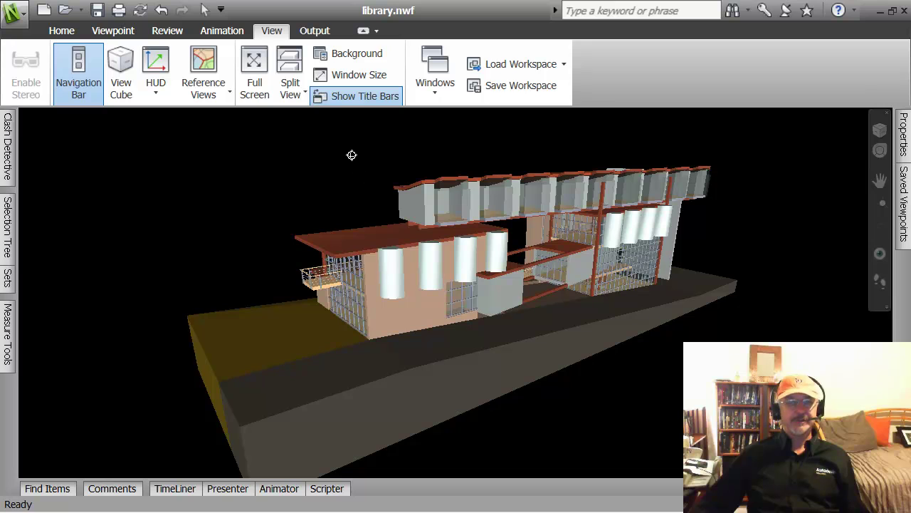
Show the Output tab's print and export tools and point at the FBX export button
click(315, 30)
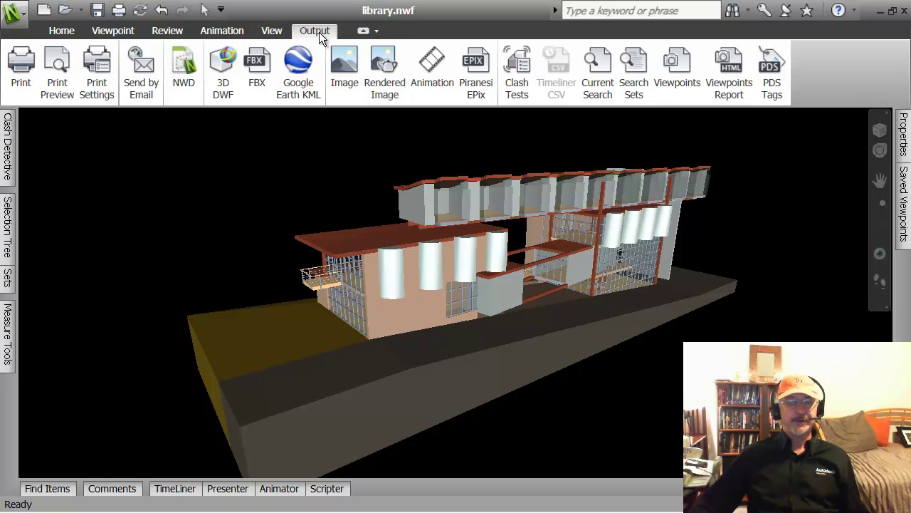
click(258, 96)
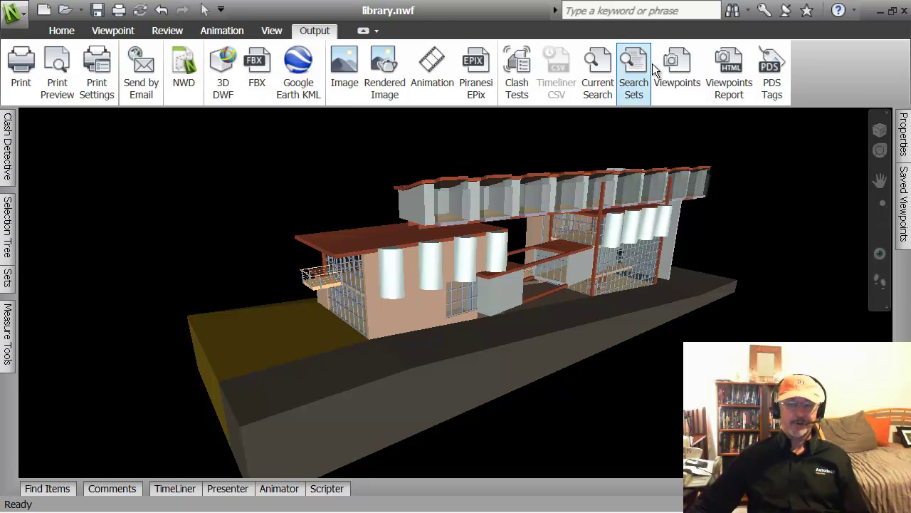
click(364, 30)
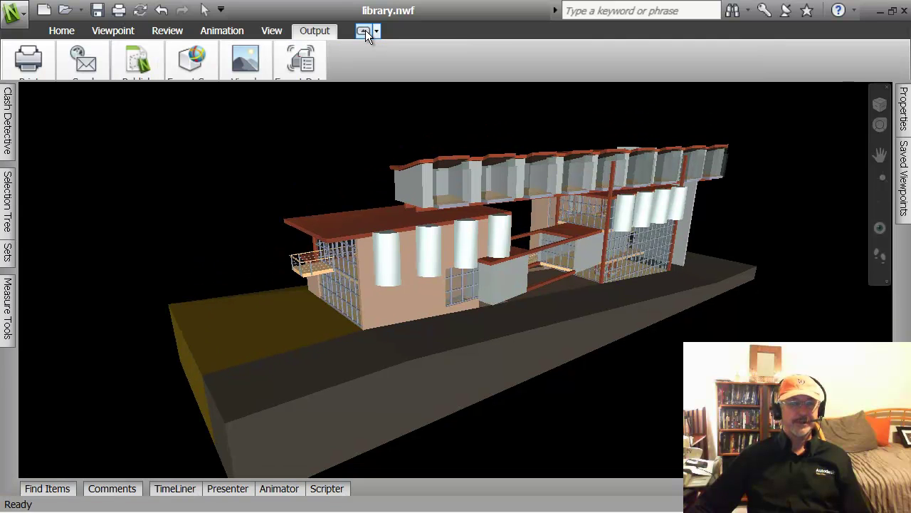
click(364, 31)
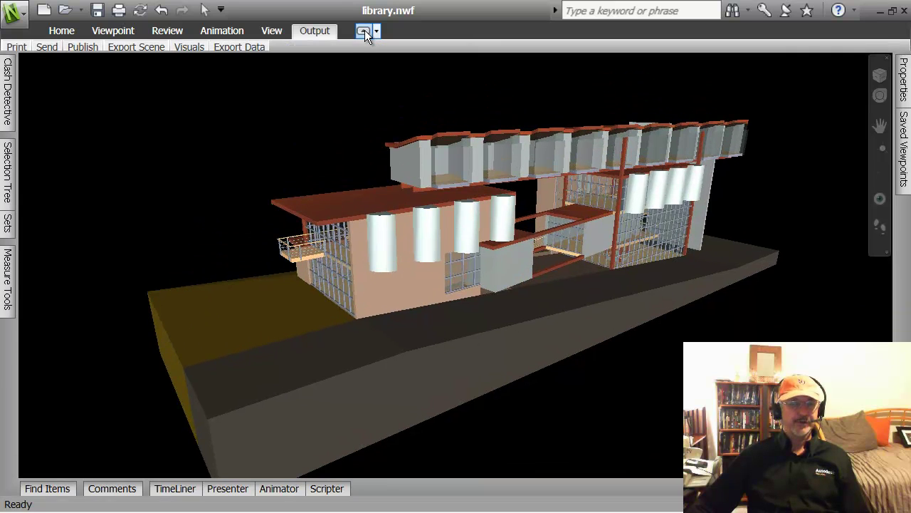
click(364, 31)
click(364, 31)
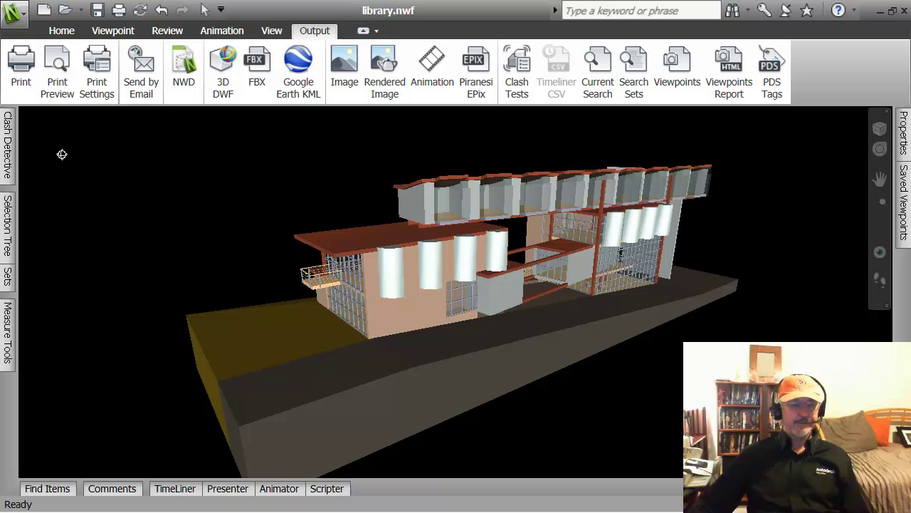
mouse_move(13, 180)
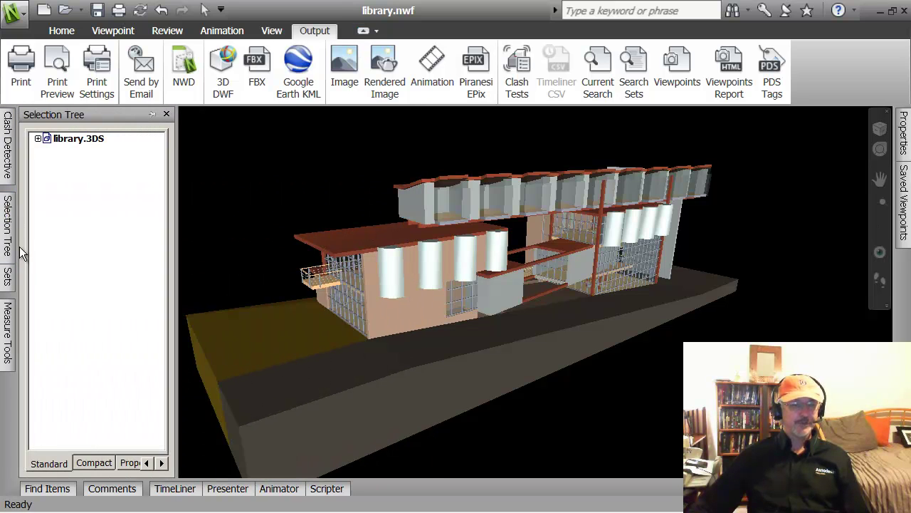
mouse_move(7, 278)
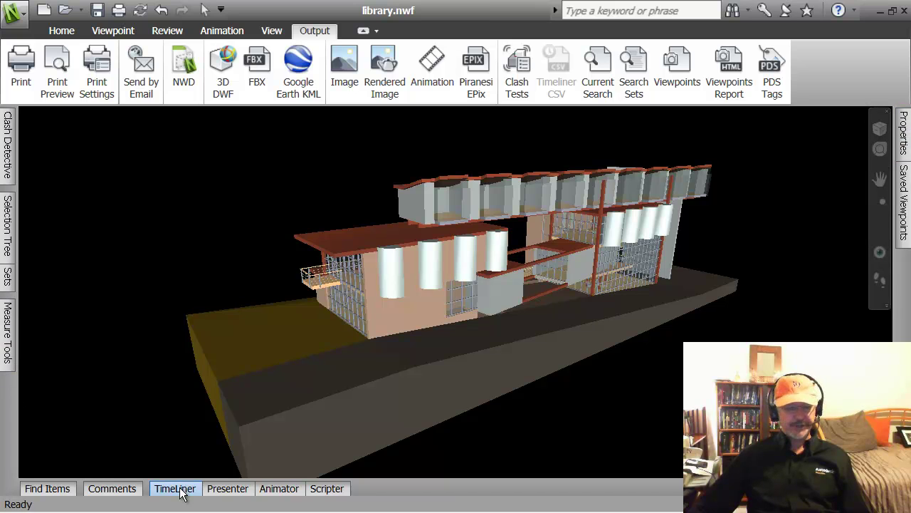
mouse_move(284, 495)
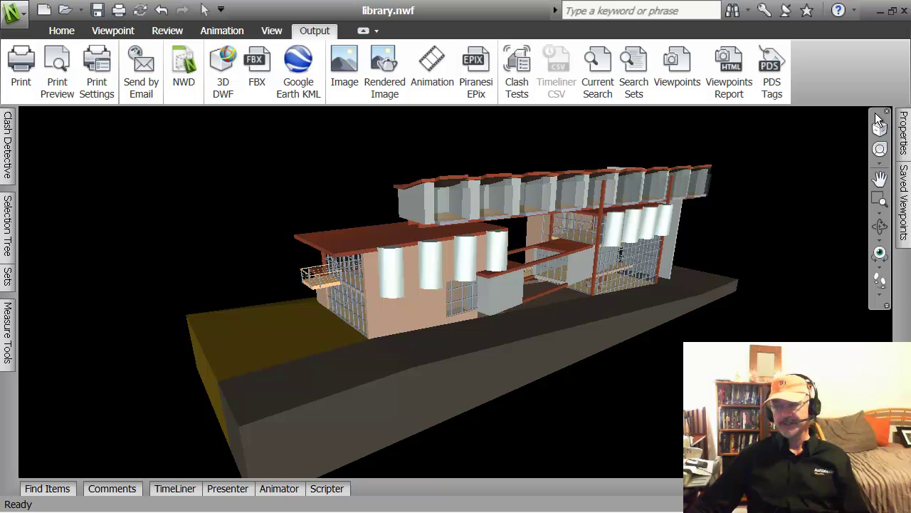
Turn on the ViewCube, toggle the Navigation Bar off and on, and orbit the building slightly
click(881, 223)
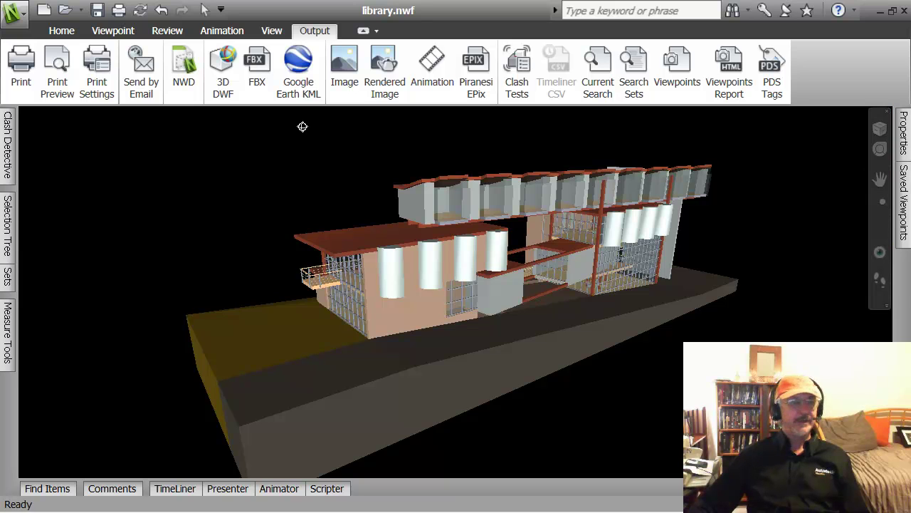
click(271, 31)
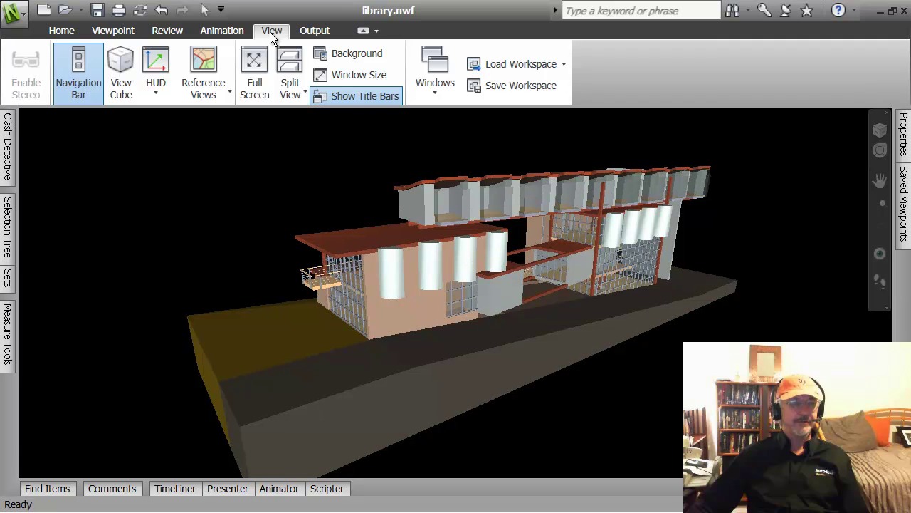
click(124, 73)
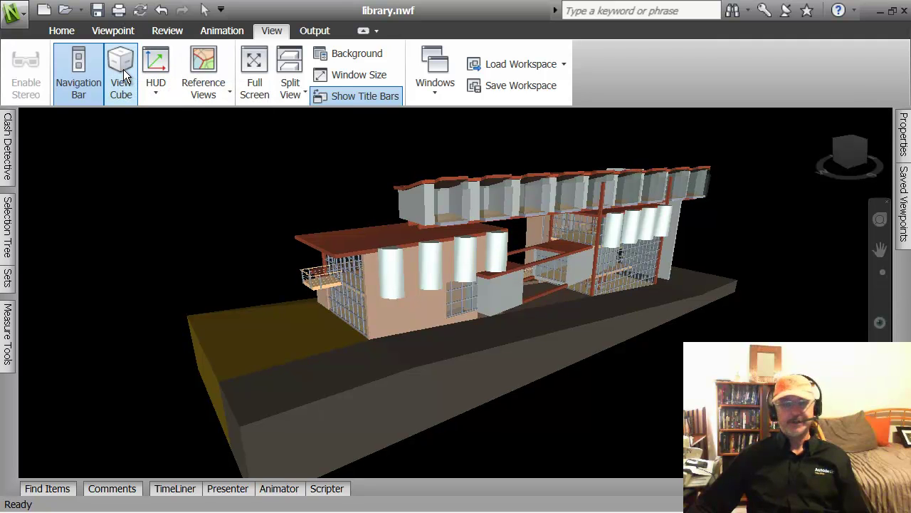
click(80, 77)
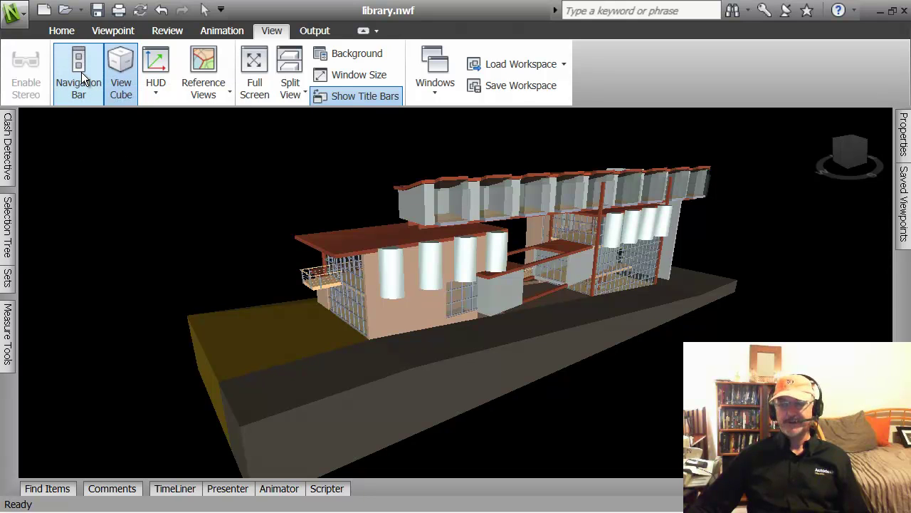
click(81, 77)
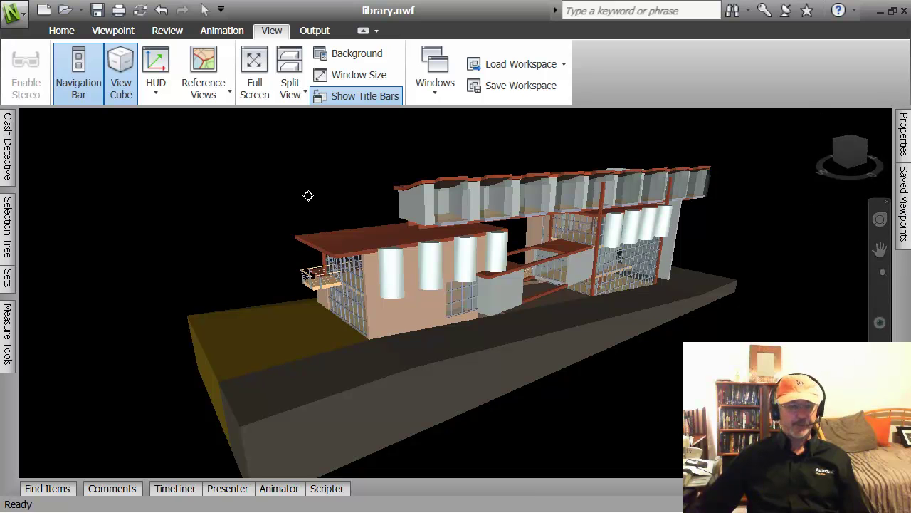
shift+middle_drag(285, 179, 290, 189)
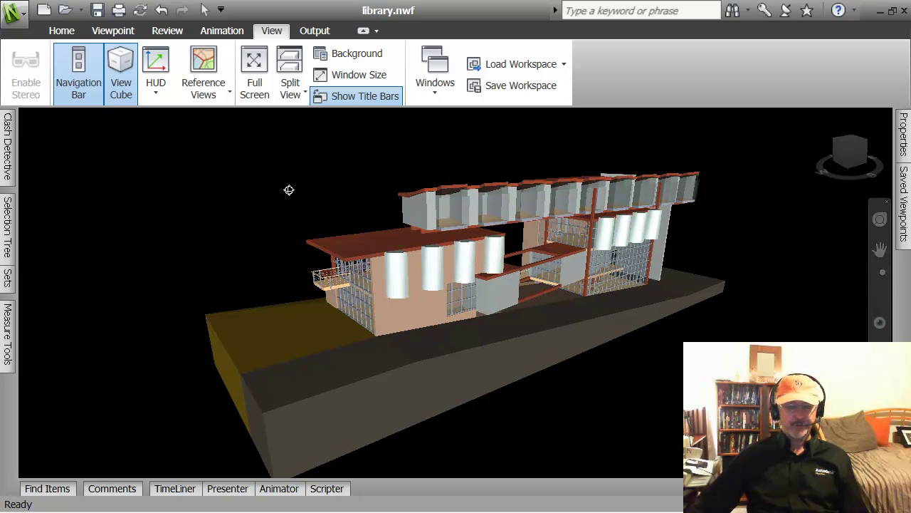